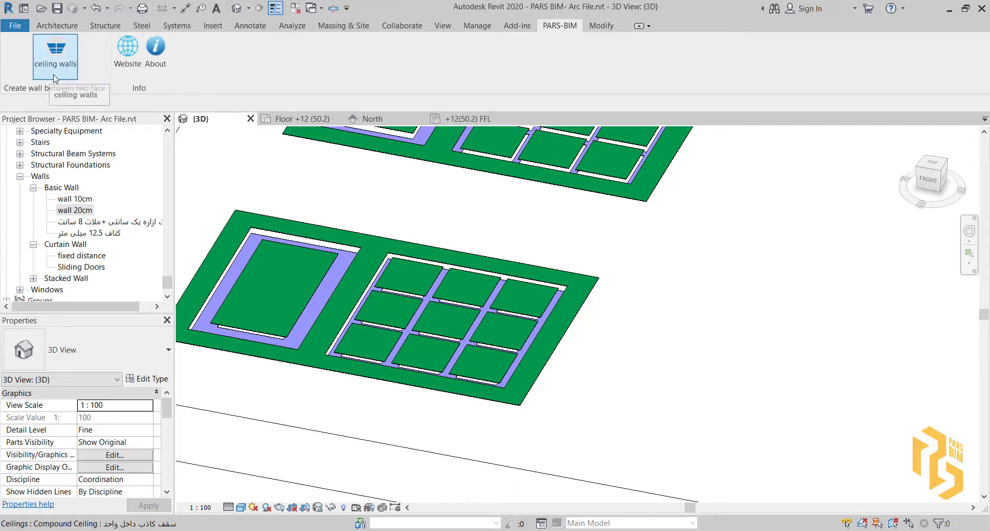
Step: Start the ceiling walls tool and select the wall type کناف 12.5 میلی متر
{"action": "left_click", "coordinate": [56, 49]}
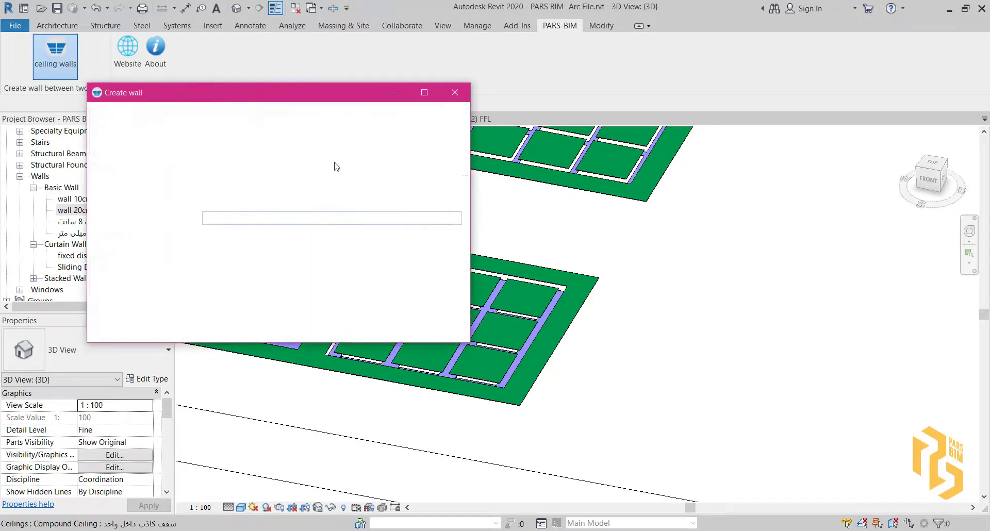
{"action": "left_click_drag", "start_coordinate": [230, 97], "coordinate": [185, 124]}
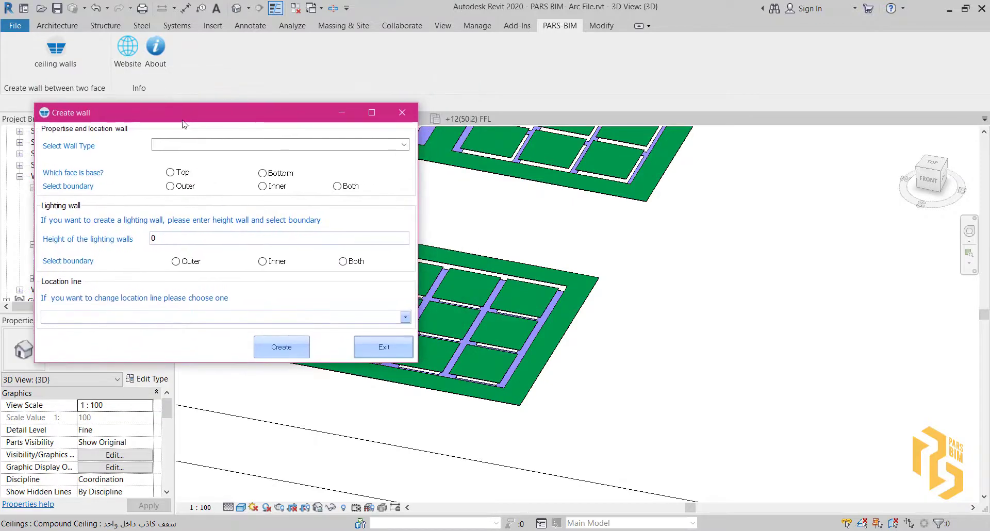
{"action": "left_click", "coordinate": [404, 145]}
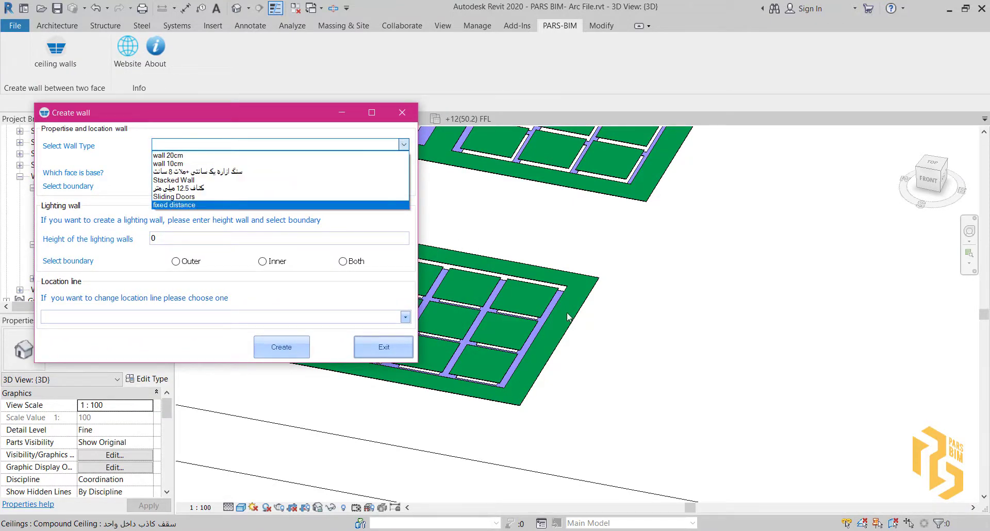
{"action": "left_click", "coordinate": [130, 132]}
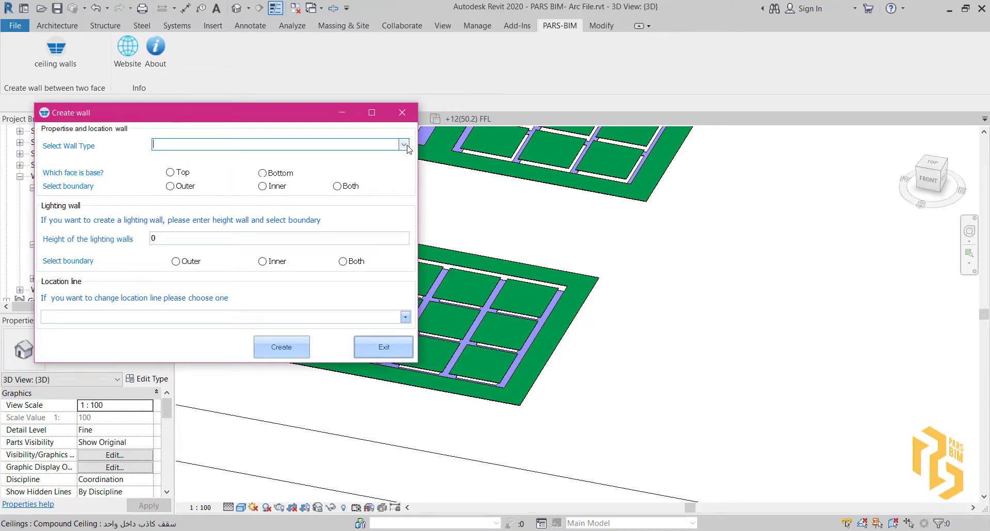
{"action": "left_click", "coordinate": [405, 145]}
{"action": "left_click", "coordinate": [170, 246]}
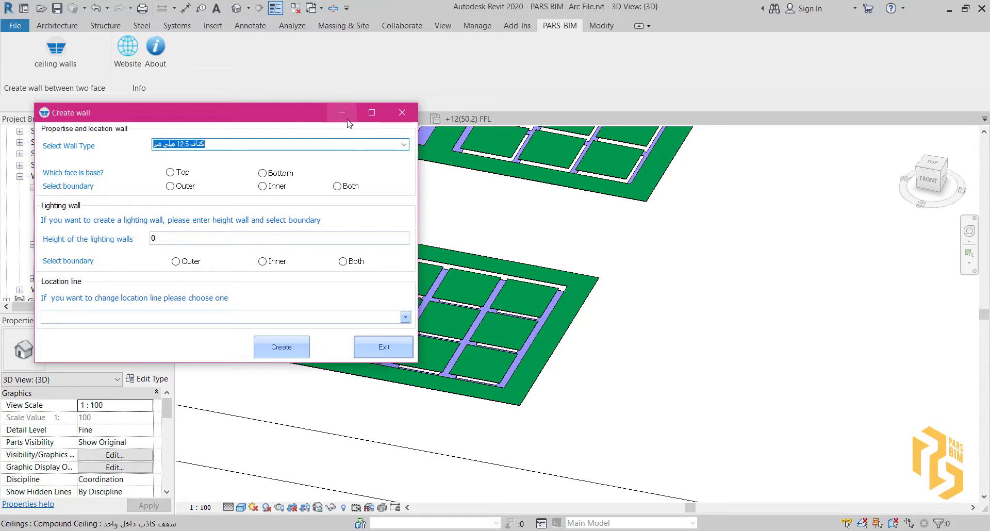
Step: Set the top face as the wall base and choose Both as the main wall boundary
{"action": "left_click_drag", "start_coordinate": [209, 106], "coordinate": [182, 162]}
{"action": "left_click", "coordinate": [595, 382]}
{"action": "left_click", "coordinate": [162, 221]}
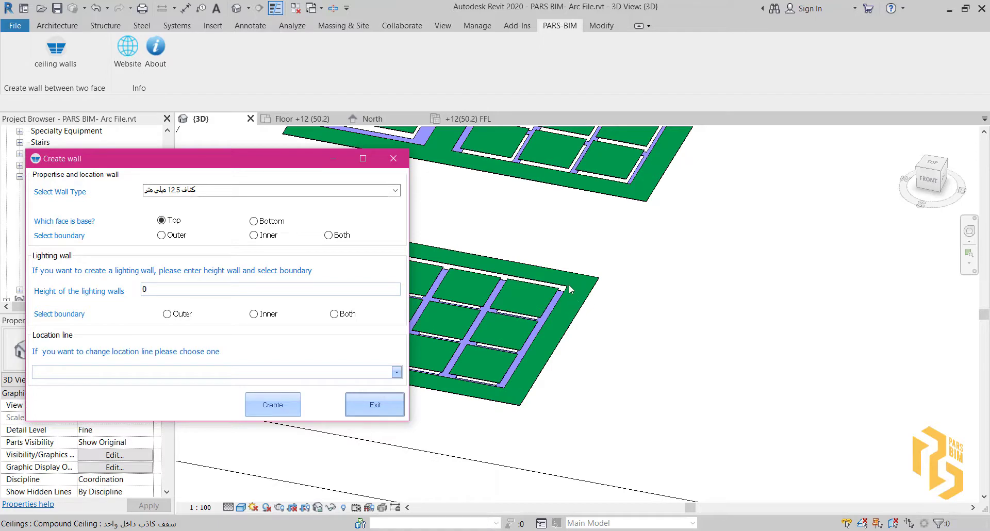
{"action": "left_click", "coordinate": [192, 249]}
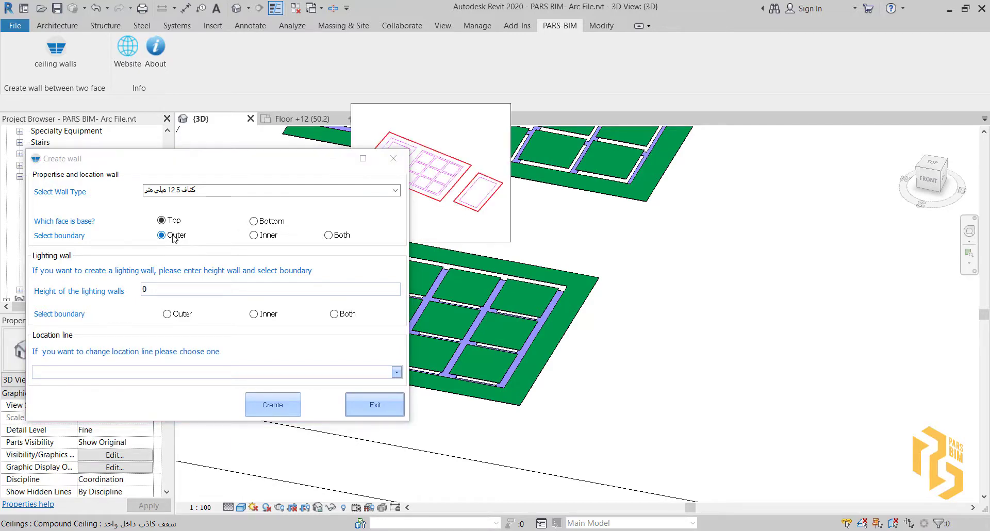
{"action": "mouse_move", "coordinate": [265, 237]}
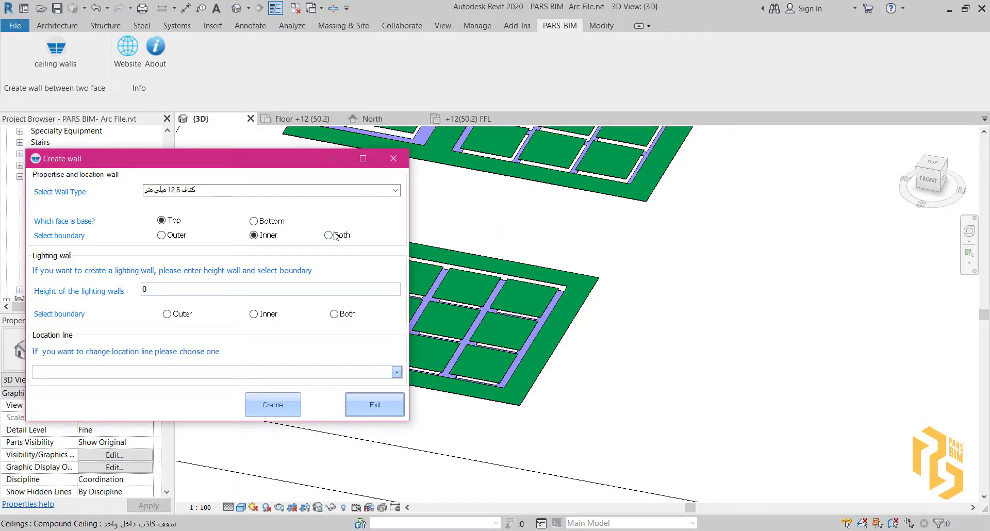
{"action": "mouse_move", "coordinate": [330, 239]}
{"action": "left_click", "coordinate": [328, 235]}
Step: Temporarily hide the purple ceiling to view the green one alone, and restore it
{"action": "middle_click_drag", "start_coordinate": [564, 343], "coordinate": [774, 325]}
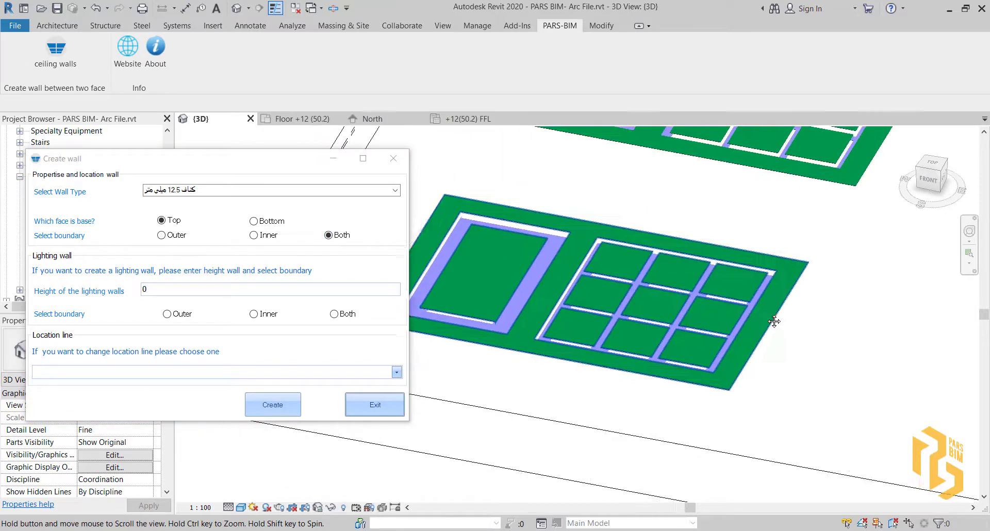
{"action": "left_click", "coordinate": [539, 229]}
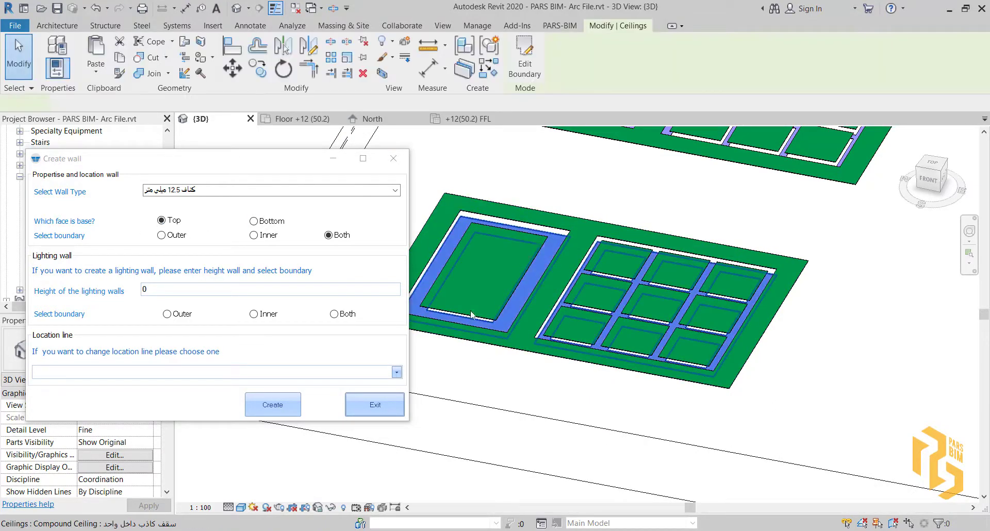
{"action": "left_click", "coordinate": [331, 507]}
{"action": "left_click", "coordinate": [354, 476]}
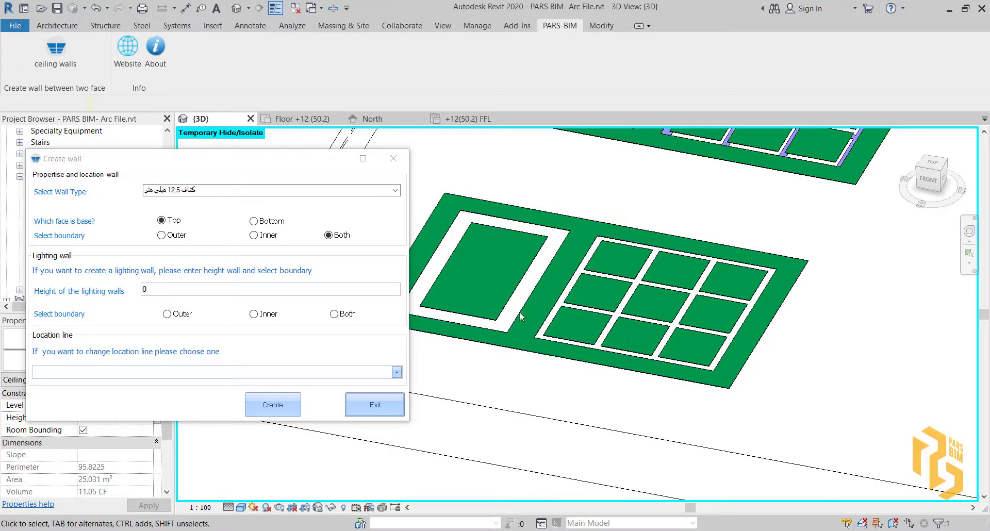
{"action": "left_click", "coordinate": [363, 409]}
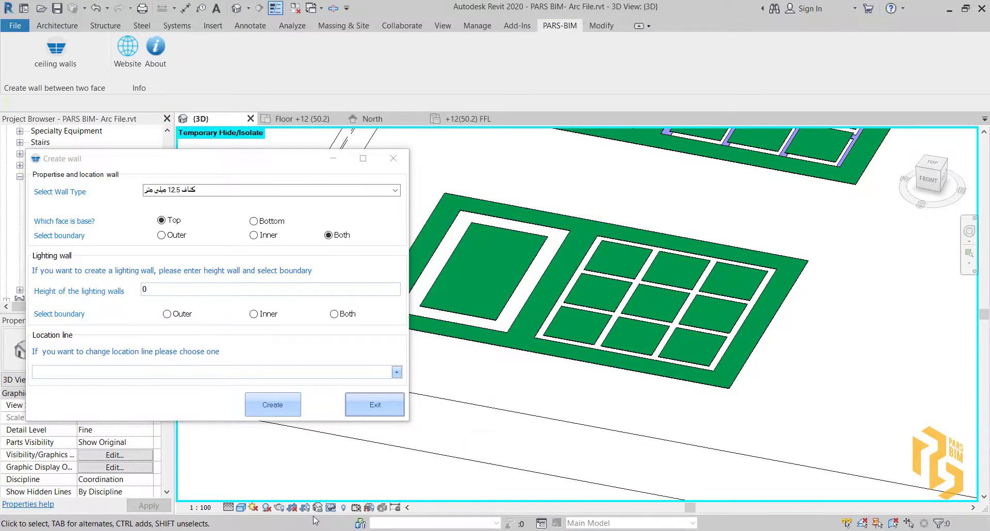
{"action": "left_click", "coordinate": [330, 508]}
{"action": "left_click", "coordinate": [351, 492]}
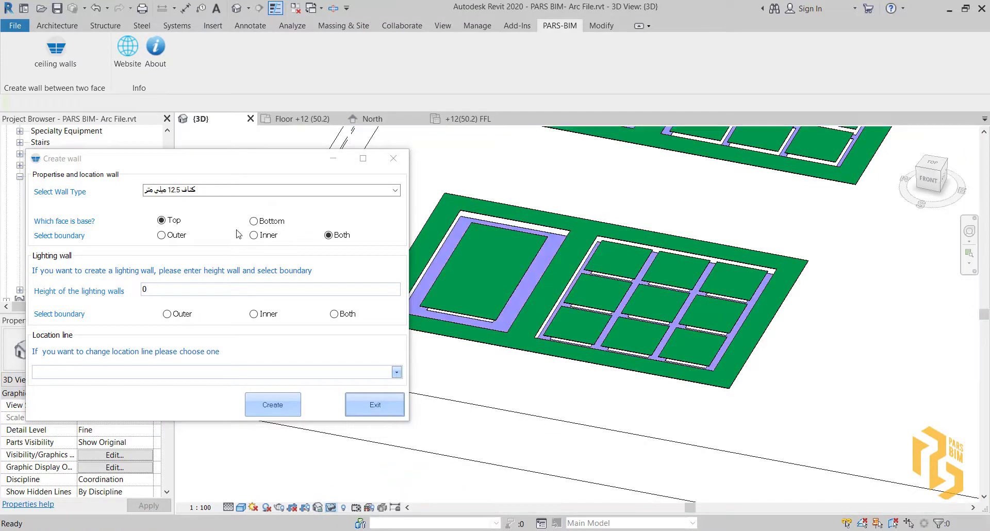
Step: Temporarily hide the green ceiling to view the purple one alone, and reset the temporary hiding
{"action": "left_click", "coordinate": [495, 204]}
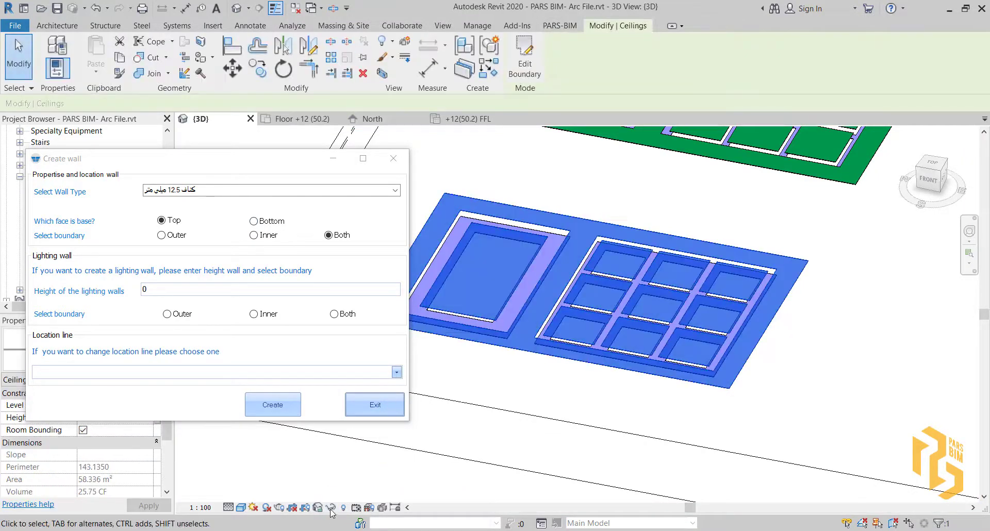
{"action": "left_click", "coordinate": [331, 507]}
{"action": "left_click", "coordinate": [356, 479]}
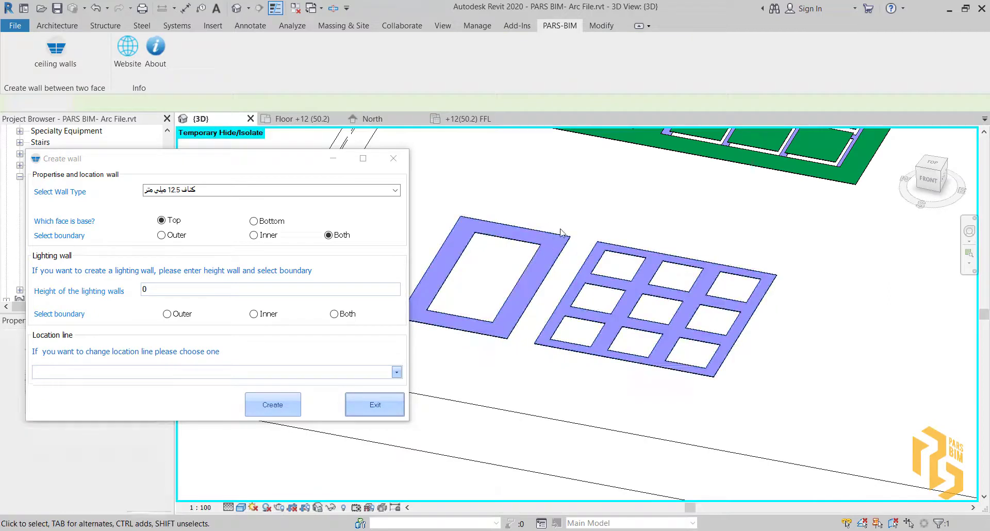
{"action": "left_click", "coordinate": [333, 507]}
{"action": "left_click", "coordinate": [347, 493]}
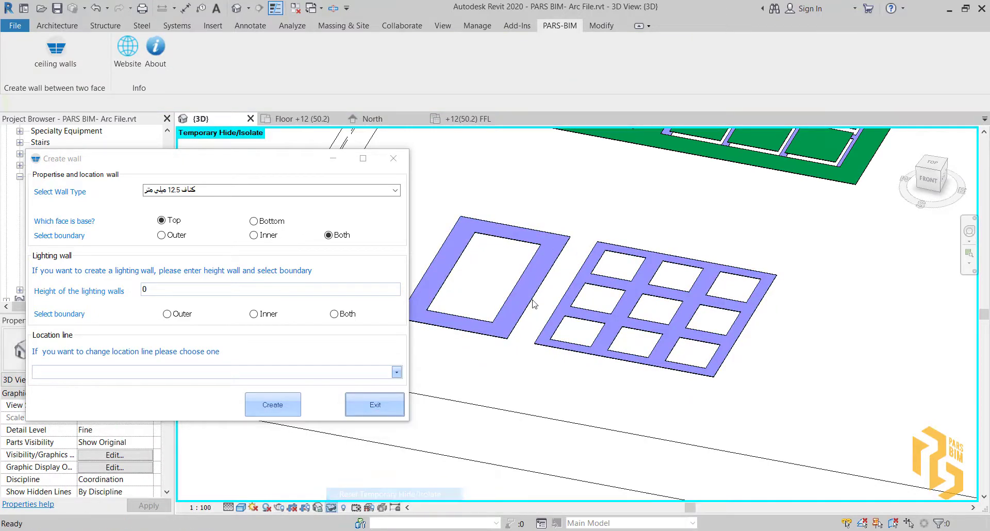
Step: Examine the green and purple ceiling pair and the gap between them around the grid openings from several distances and angles
{"action": "scroll", "coordinate": [534, 310], "scroll_direction": "up", "scroll_amount": 3}
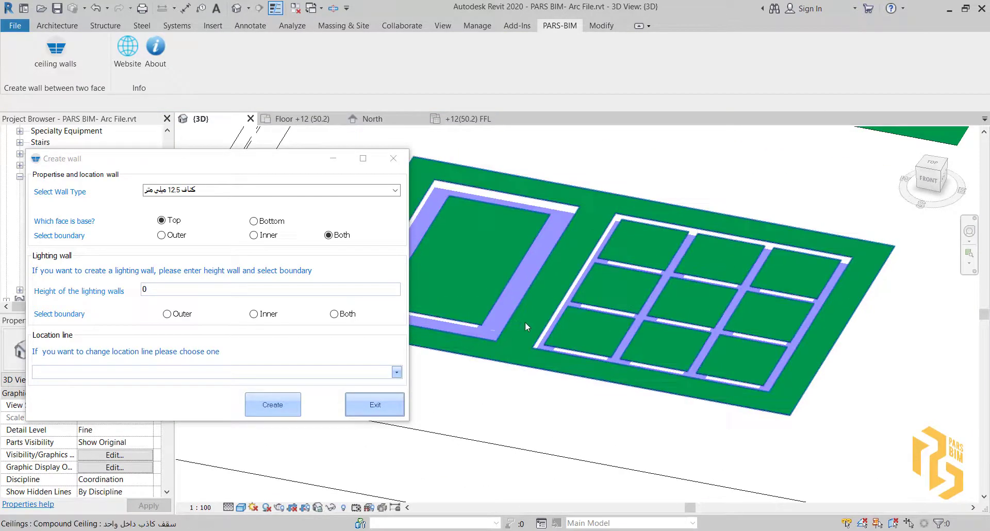
{"action": "scroll", "coordinate": [525, 321], "scroll_direction": "down", "scroll_amount": 5}
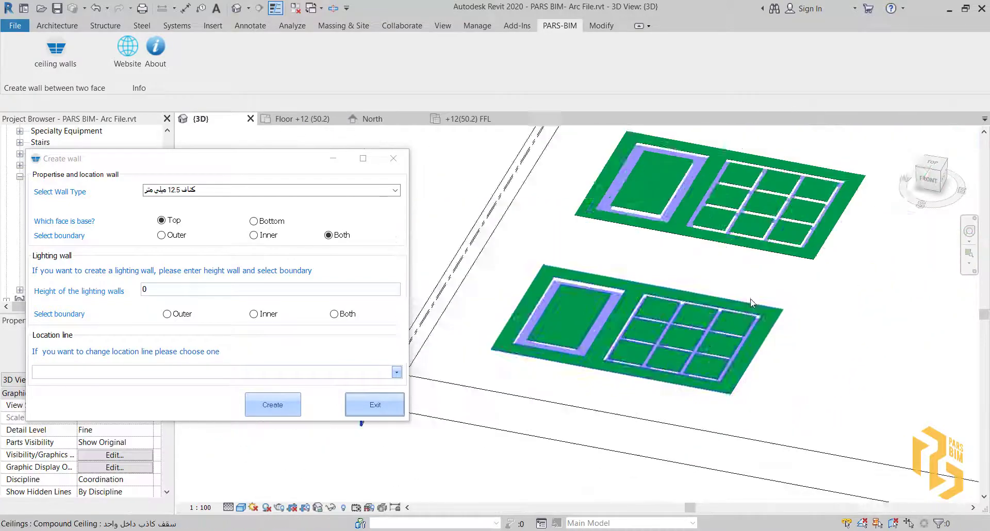
{"action": "scroll", "coordinate": [751, 303], "scroll_direction": "down", "scroll_amount": 6}
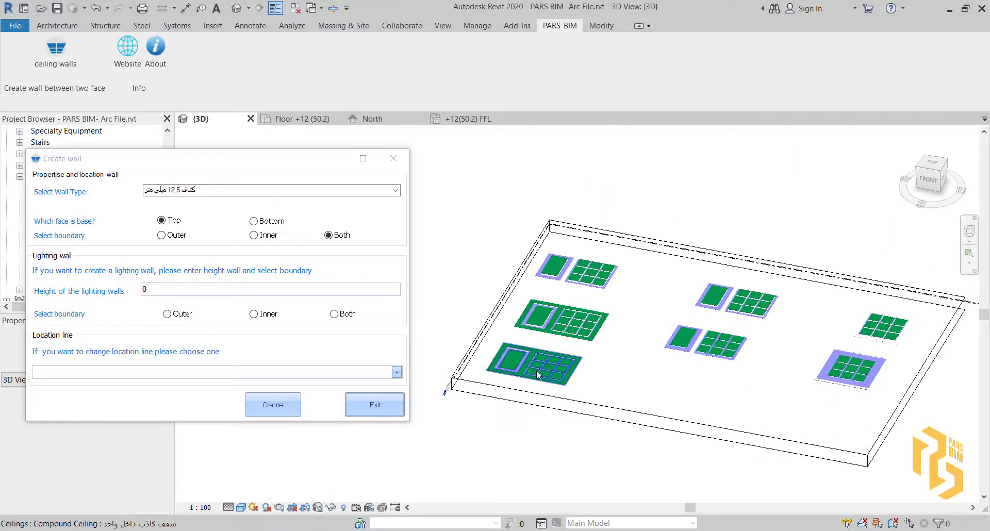
{"action": "scroll", "coordinate": [536, 374], "scroll_direction": "up", "scroll_amount": 4}
{"action": "scroll", "coordinate": [594, 317], "scroll_direction": "down", "scroll_amount": 2}
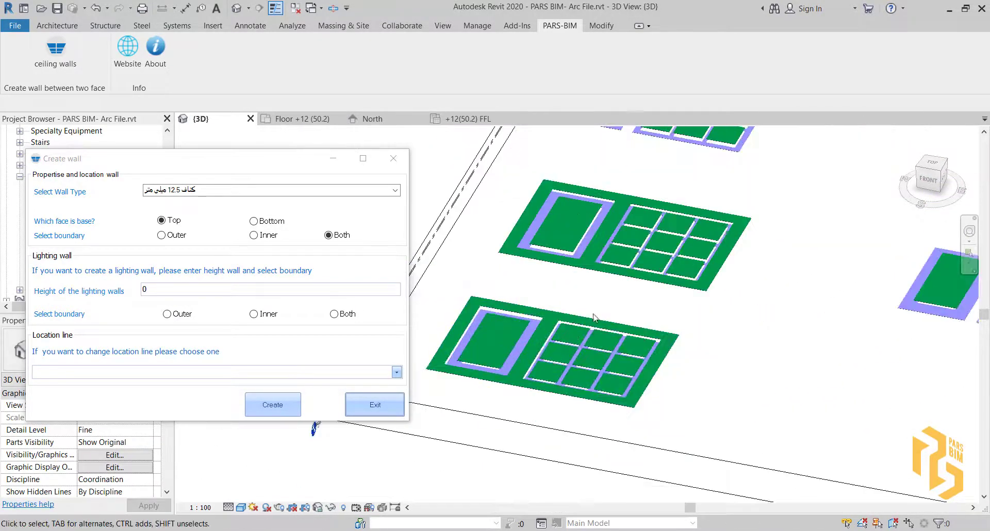
{"action": "scroll", "coordinate": [593, 317], "scroll_direction": "down", "scroll_amount": 4}
{"action": "scroll", "coordinate": [589, 385], "scroll_direction": "up", "scroll_amount": 7}
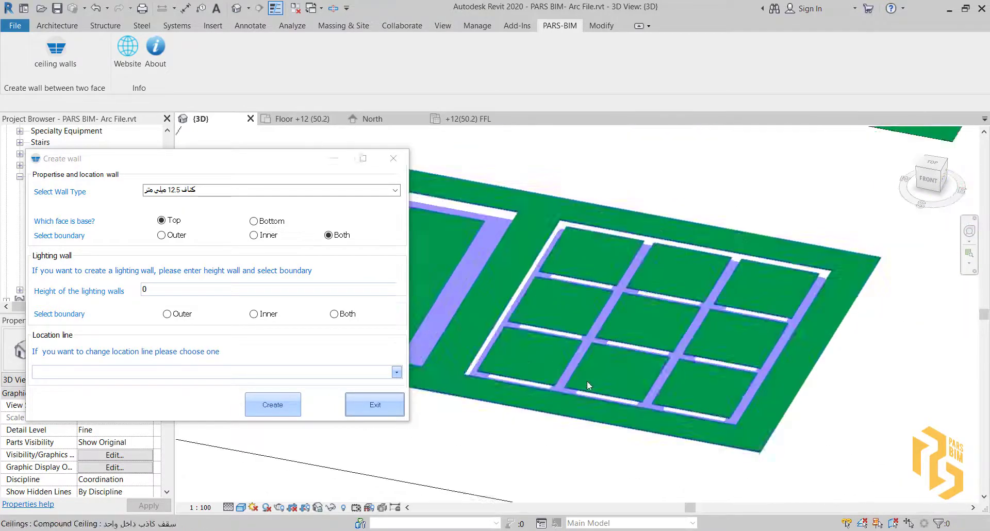
{"action": "scroll", "coordinate": [588, 387], "scroll_direction": "up", "scroll_amount": 3}
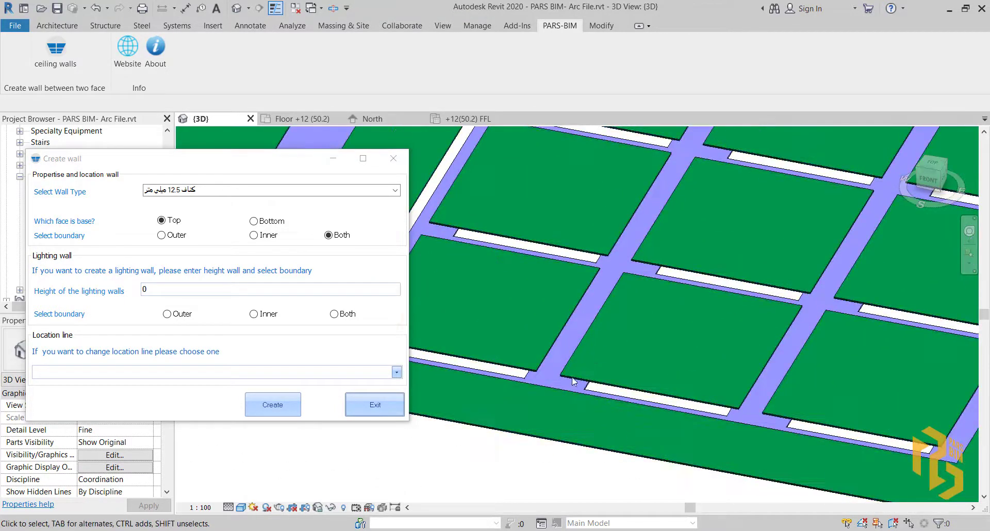
{"action": "scroll", "coordinate": [574, 382], "scroll_direction": "down", "scroll_amount": 2}
{"action": "middle_click_drag", "start_coordinate": [623, 334], "coordinate": [616, 196], "text": "shift"}
{"action": "scroll", "coordinate": [574, 458], "scroll_direction": "down", "scroll_amount": 3}
{"action": "middle_click_drag", "start_coordinate": [606, 272], "coordinate": [670, 391], "text": "shift"}
{"action": "scroll", "coordinate": [630, 277], "scroll_direction": "up", "scroll_amount": 6}
{"action": "scroll", "coordinate": [599, 293], "scroll_direction": "down", "scroll_amount": 1}
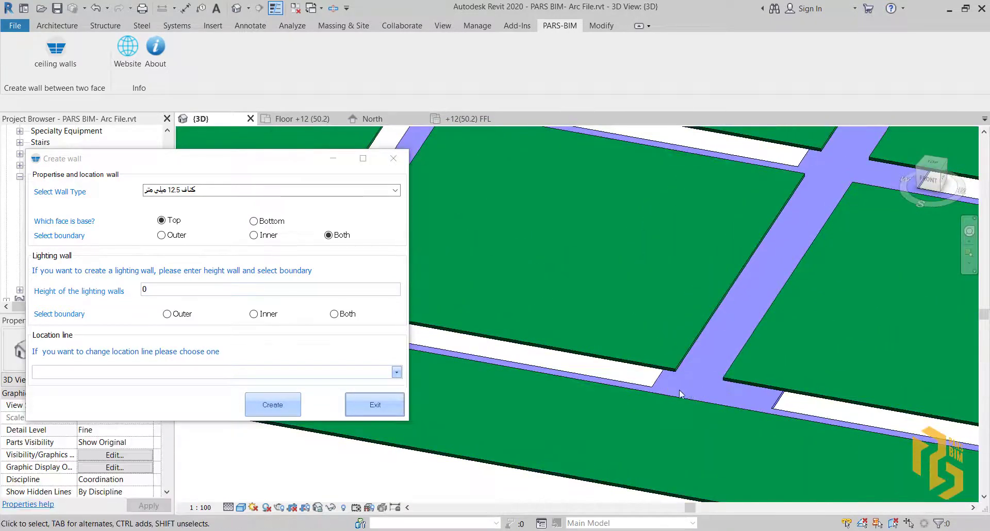
{"action": "scroll", "coordinate": [670, 391], "scroll_direction": "down", "scroll_amount": 5}
{"action": "scroll", "coordinate": [697, 292], "scroll_direction": "up", "scroll_amount": 3}
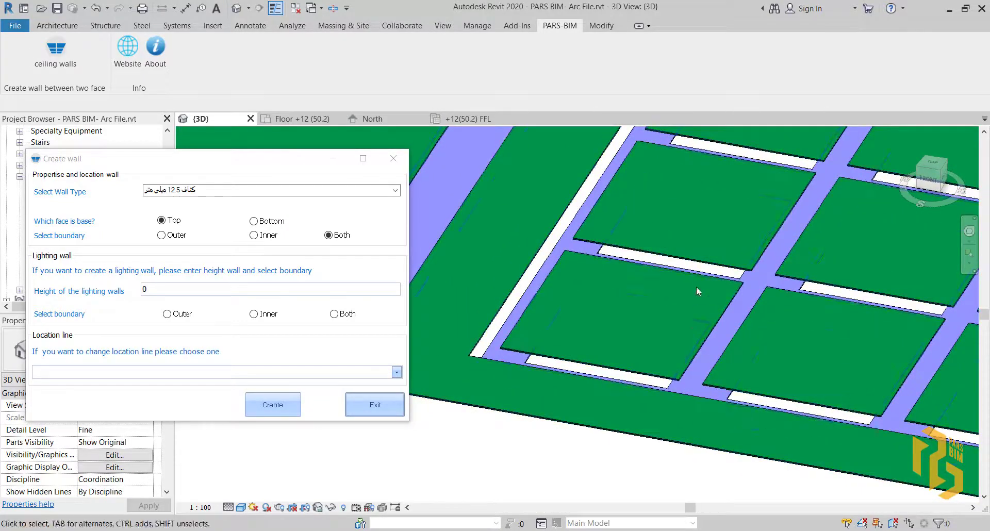
{"action": "scroll", "coordinate": [697, 292], "scroll_direction": "down", "scroll_amount": 4}
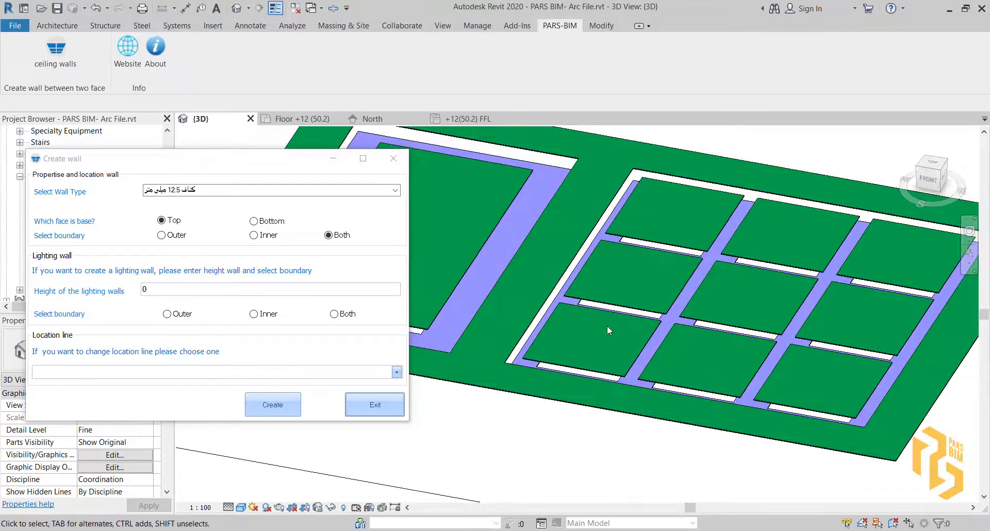
{"action": "scroll", "coordinate": [608, 326], "scroll_direction": "down", "scroll_amount": 2}
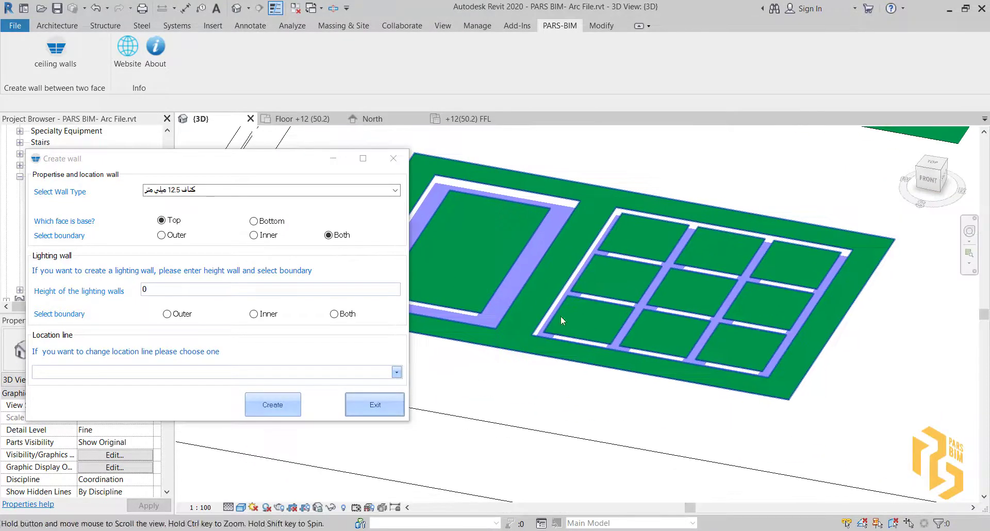
Step: Set the lighting wall height to 0.1 with the Inner boundary, and change the main wall boundary to Inner
{"action": "left_click", "coordinate": [254, 314]}
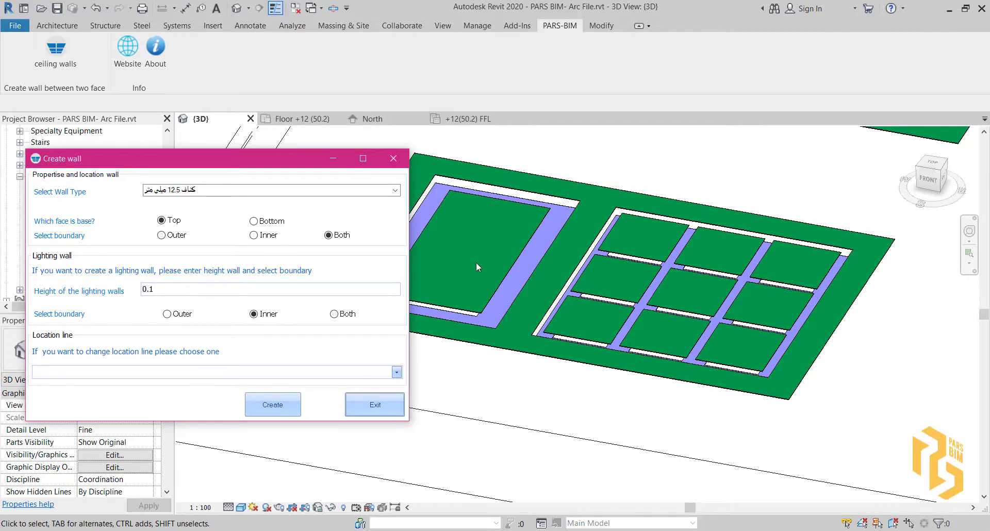
{"action": "middle_click_drag", "start_coordinate": [475, 262], "coordinate": [530, 309]}
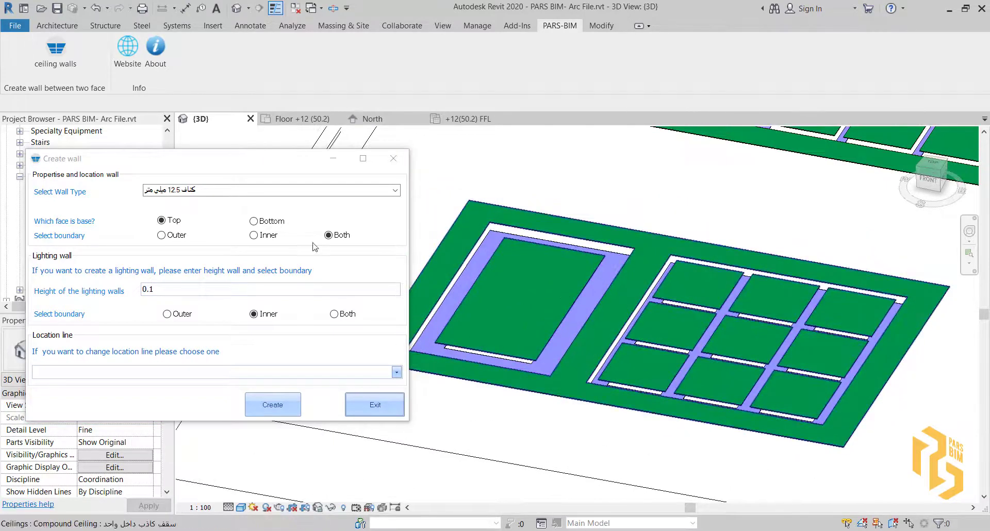
{"action": "left_click", "coordinate": [164, 223]}
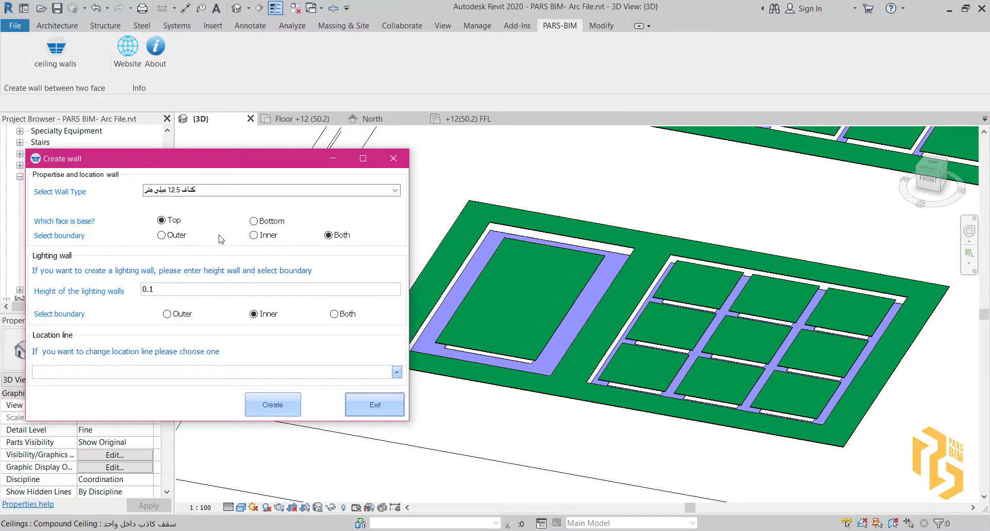
{"action": "mouse_move", "coordinate": [162, 237]}
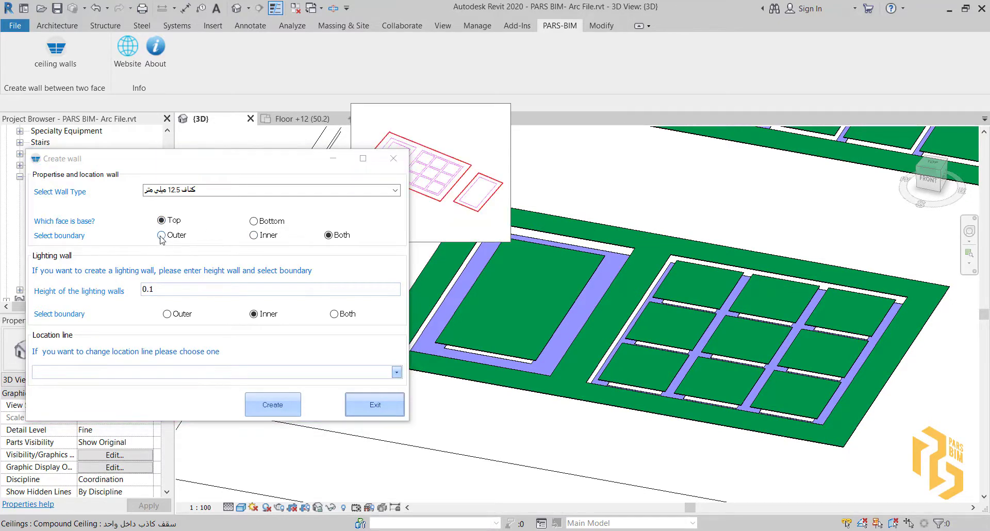
{"action": "left_click", "coordinate": [262, 238]}
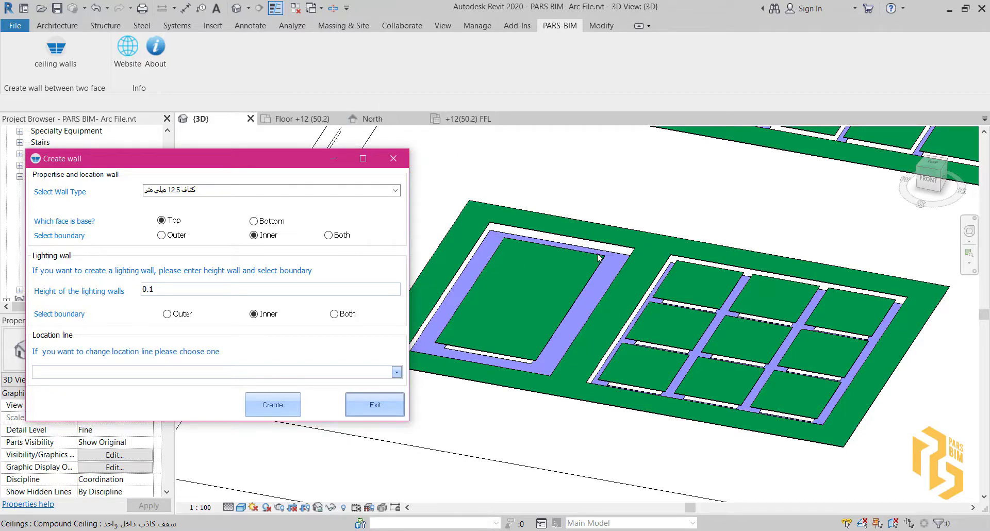
Step: Examine the lighting wall's Inner boundary preview and the corresponding edges around the ceiling's grid openings
{"action": "middle_click_drag", "start_coordinate": [577, 255], "coordinate": [604, 209]}
{"action": "mouse_move", "coordinate": [262, 317]}
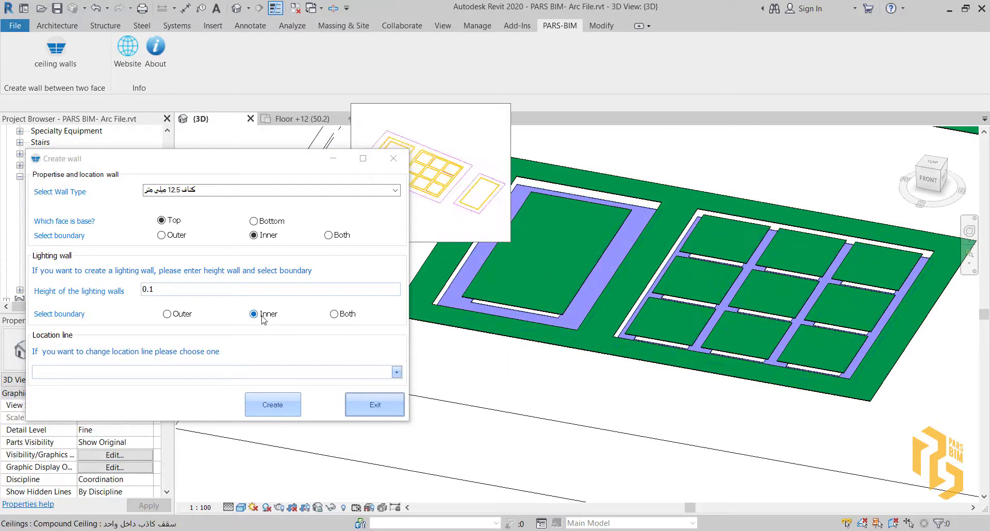
{"action": "scroll", "coordinate": [679, 348], "scroll_direction": "up", "scroll_amount": 4}
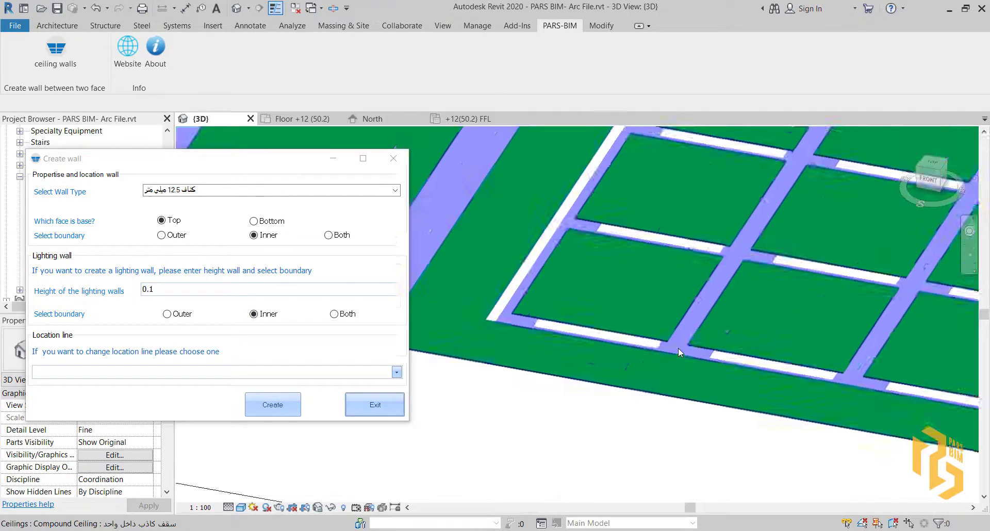
{"action": "scroll", "coordinate": [658, 345], "scroll_direction": "up", "scroll_amount": 4}
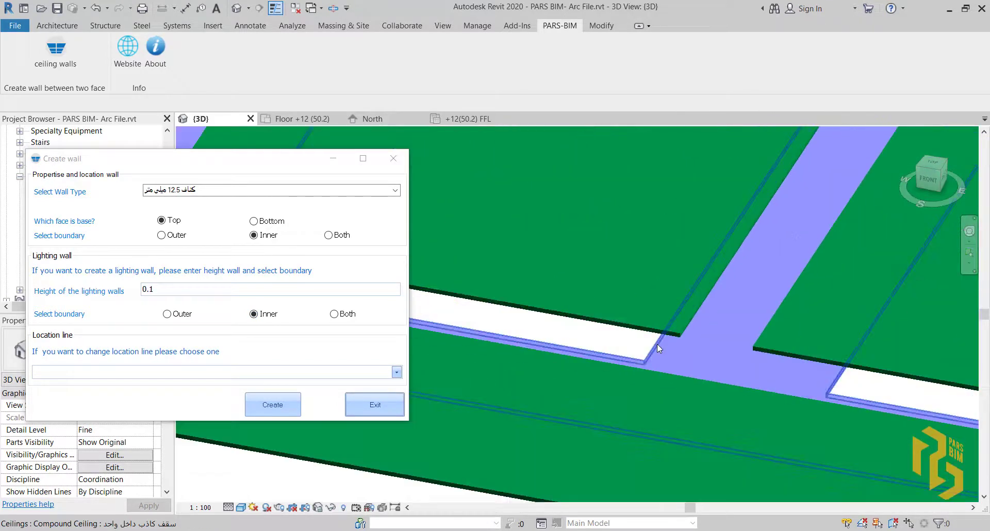
{"action": "scroll", "coordinate": [660, 339], "scroll_direction": "down", "scroll_amount": 6}
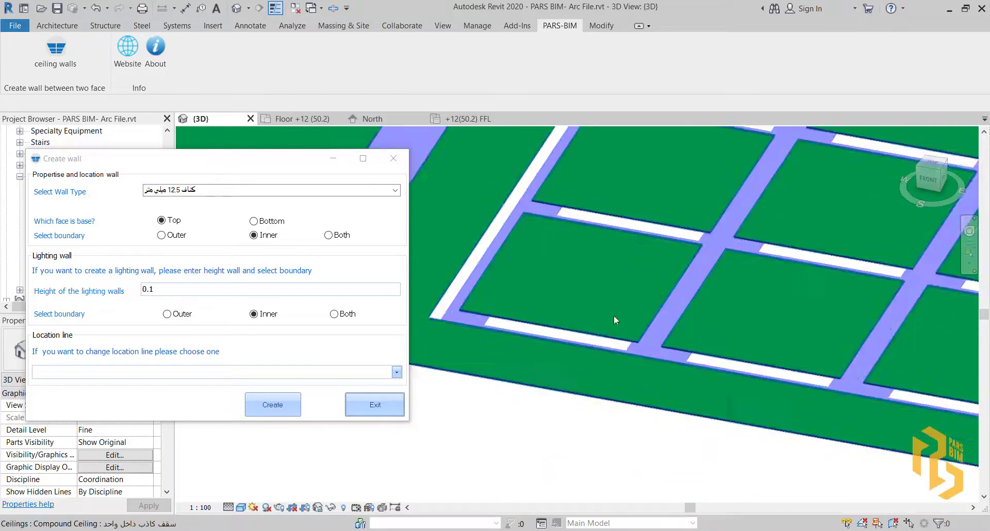
Step: Create walls and 0.1-high lighting walls between the green and purple ceiling pair with grid openings, using the Inner boundary for both
{"action": "left_click", "coordinate": [273, 405]}
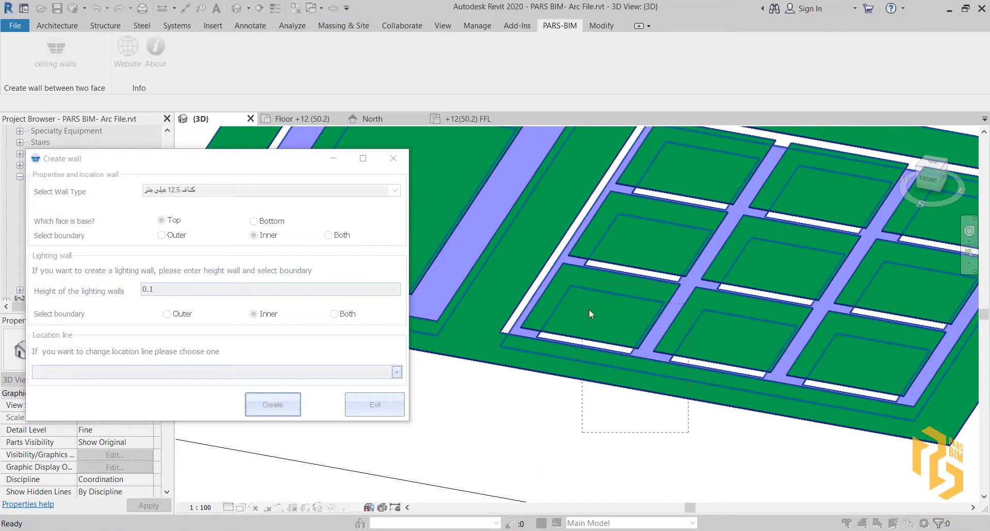
{"action": "left_click", "coordinate": [616, 304]}
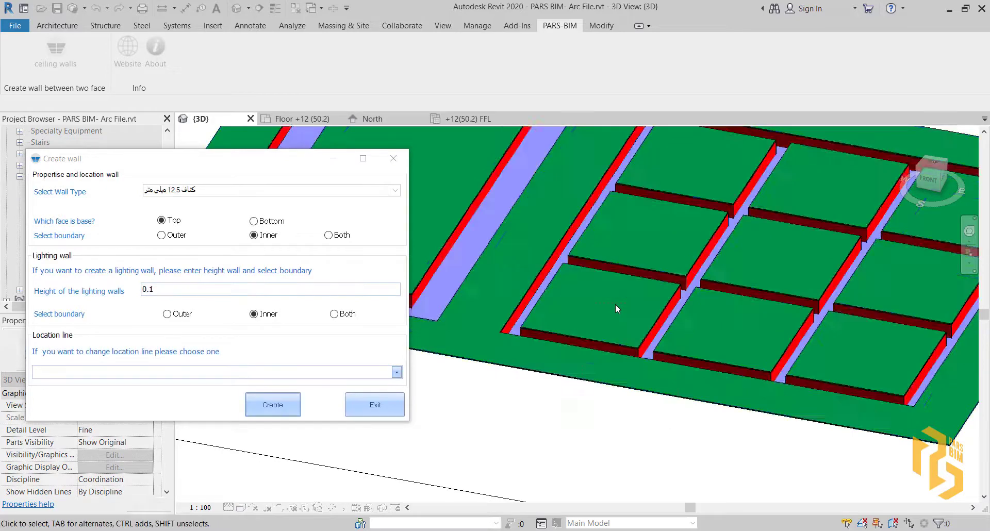
{"action": "scroll", "coordinate": [616, 304], "scroll_direction": "down", "scroll_amount": 3}
{"action": "scroll", "coordinate": [711, 283], "scroll_direction": "up", "scroll_amount": 5}
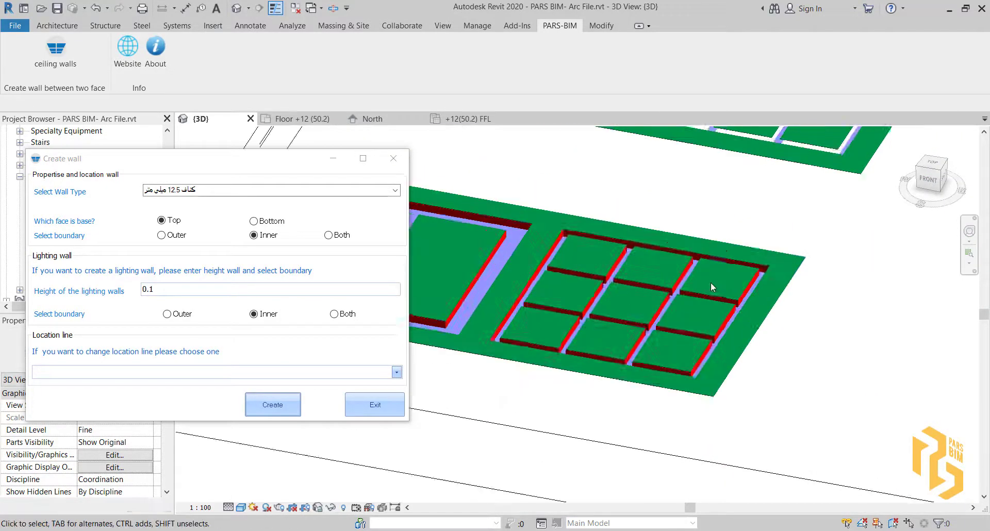
{"action": "middle_click_drag", "start_coordinate": [730, 263], "coordinate": [808, 245]}
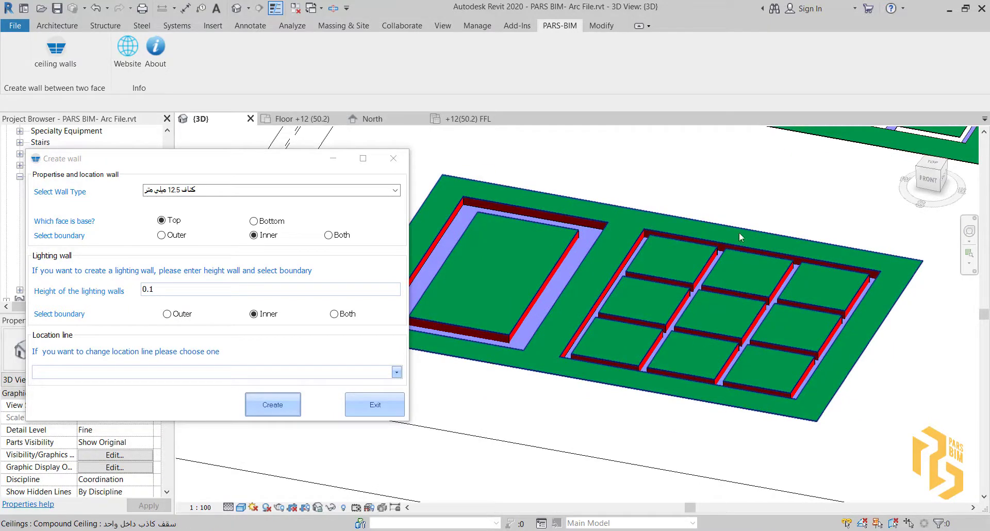
{"action": "scroll", "coordinate": [525, 239], "scroll_direction": "down", "scroll_amount": 2}
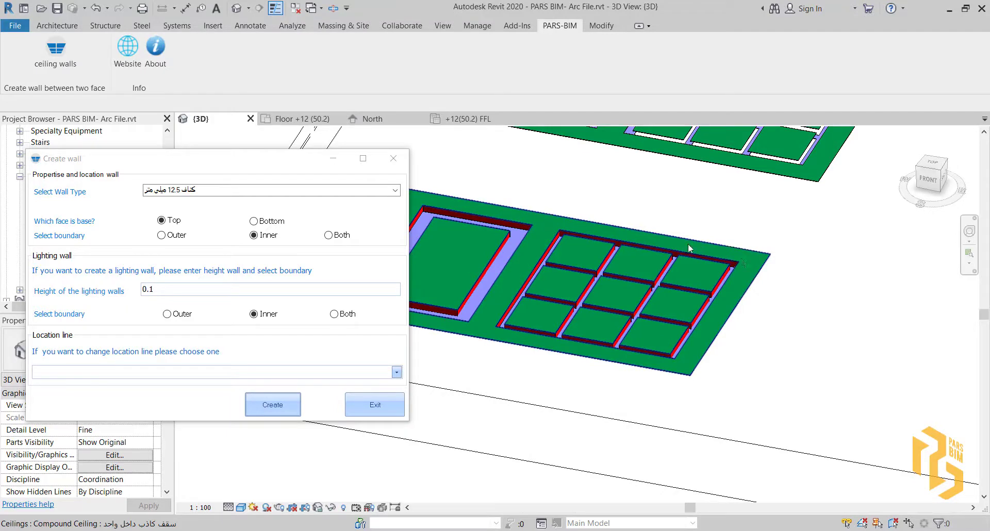
Step: Change the main wall boundary to Outer and create walls between the separate green panels and the purple ceilings of the neighbouring pair
{"action": "scroll", "coordinate": [771, 253], "scroll_direction": "down", "scroll_amount": 2}
{"action": "middle_click_drag", "start_coordinate": [771, 252], "coordinate": [507, 273]}
{"action": "scroll", "coordinate": [813, 227], "scroll_direction": "up", "scroll_amount": 5}
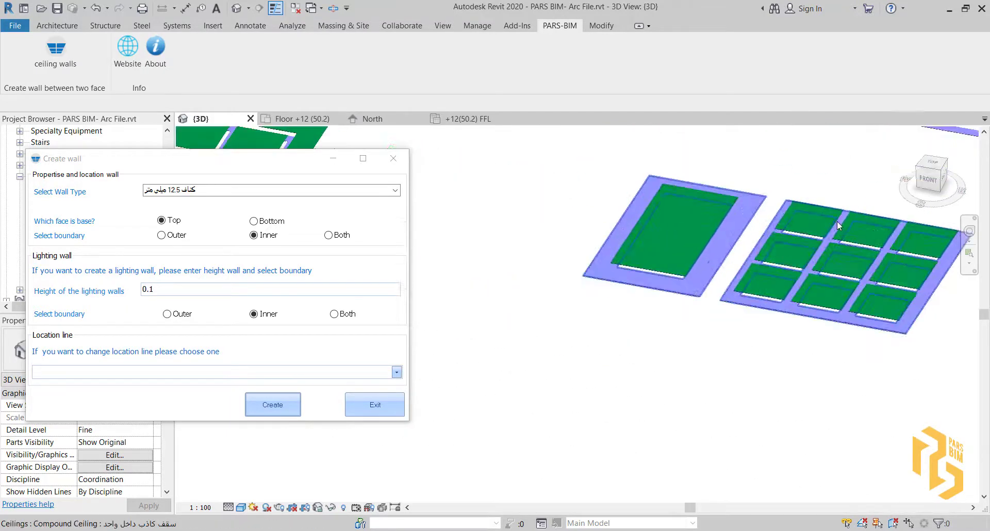
{"action": "scroll", "coordinate": [664, 263], "scroll_direction": "down", "scroll_amount": 2}
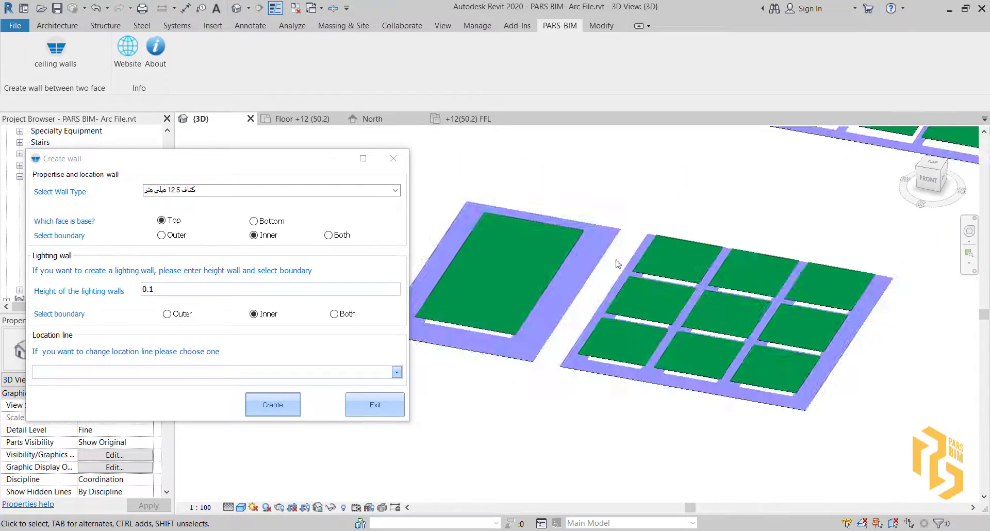
{"action": "middle_click_drag", "start_coordinate": [617, 263], "coordinate": [665, 257]}
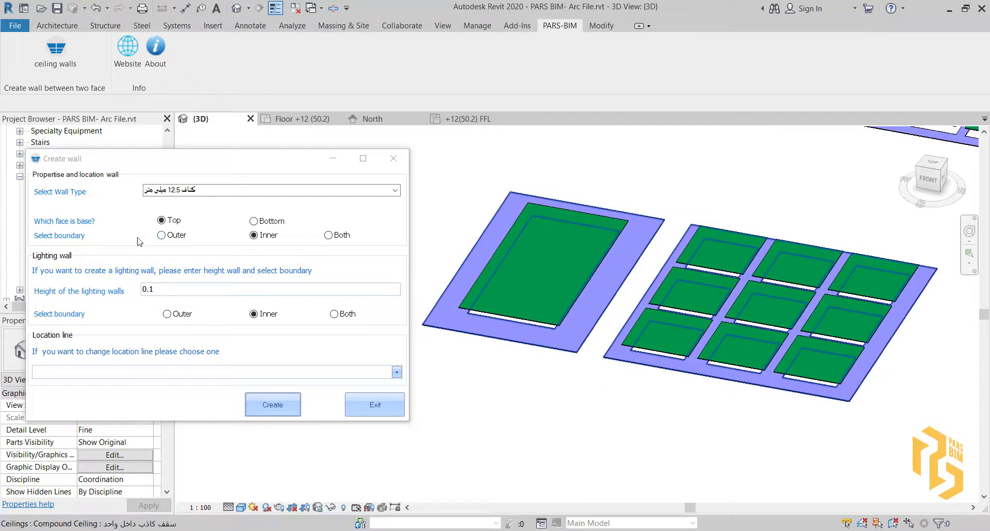
{"action": "left_click", "coordinate": [168, 240]}
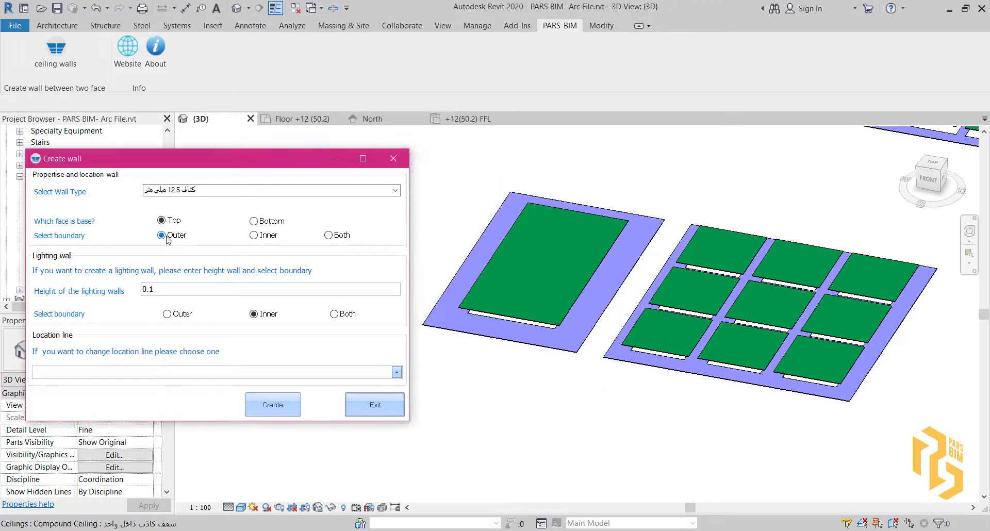
{"action": "scroll", "coordinate": [719, 356], "scroll_direction": "up", "scroll_amount": 2}
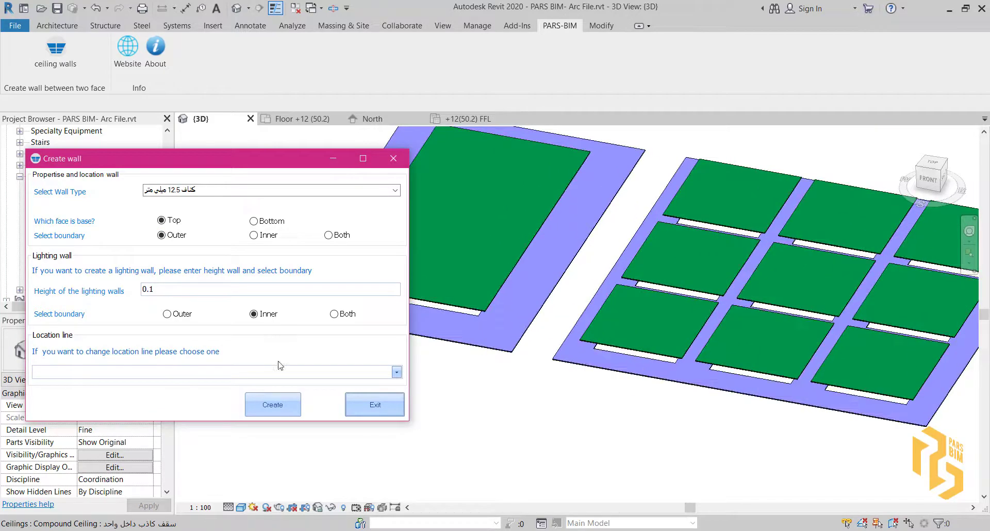
{"action": "left_click", "coordinate": [274, 405]}
{"action": "left_click_drag", "start_coordinate": [698, 412], "coordinate": [616, 302]}
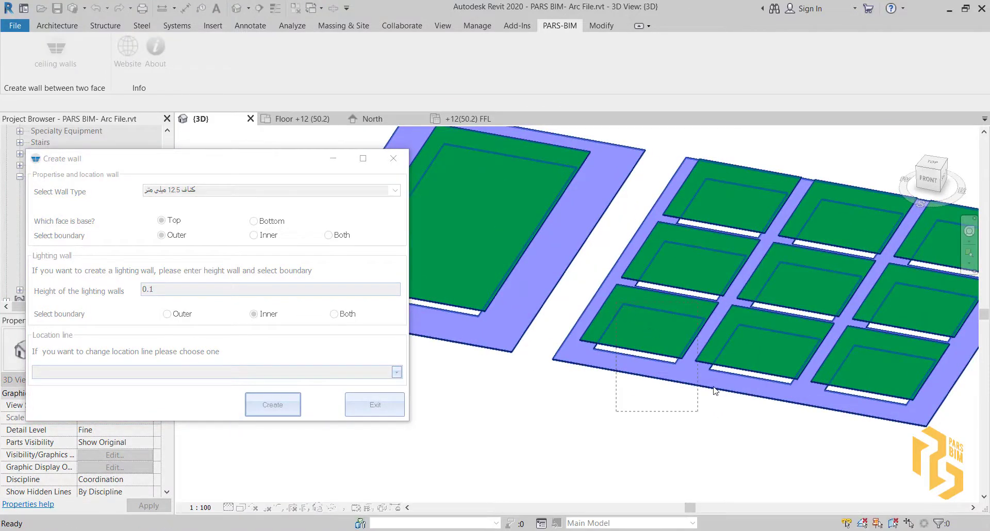
{"action": "left_click", "coordinate": [678, 319]}
{"action": "scroll", "coordinate": [681, 309], "scroll_direction": "down", "scroll_amount": 4}
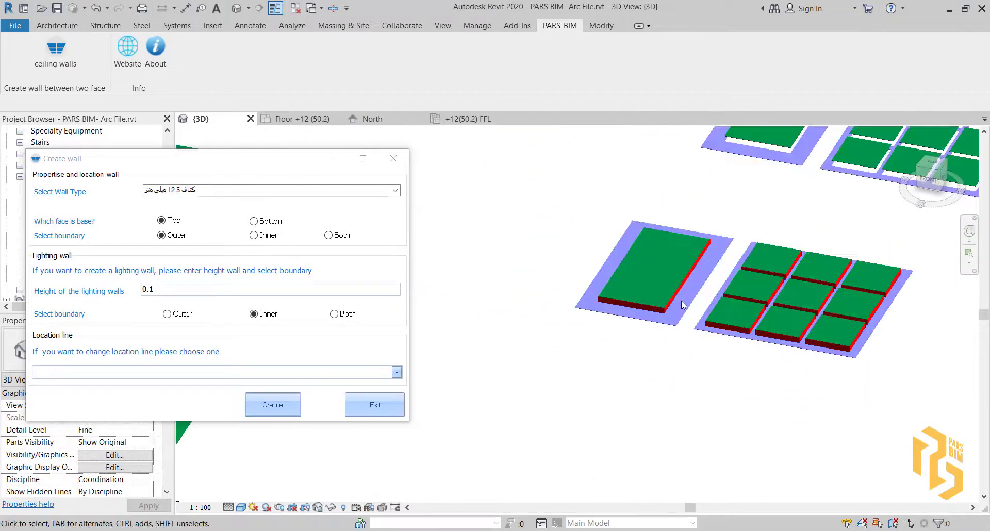
Step: Examine the finished Outer walls and compare the unwalled green-framed ceiling pair with the walled one in front of it
{"action": "scroll", "coordinate": [686, 305], "scroll_direction": "up", "scroll_amount": 3}
{"action": "scroll", "coordinate": [759, 351], "scroll_direction": "down", "scroll_amount": 3}
{"action": "scroll", "coordinate": [671, 333], "scroll_direction": "down", "scroll_amount": 3}
{"action": "middle_click_drag", "start_coordinate": [715, 344], "coordinate": [863, 358]}
{"action": "scroll", "coordinate": [573, 292], "scroll_direction": "up", "scroll_amount": 4}
{"action": "middle_click_drag", "start_coordinate": [624, 272], "coordinate": [612, 345]}
{"action": "scroll", "coordinate": [613, 344], "scroll_direction": "up", "scroll_amount": 2}
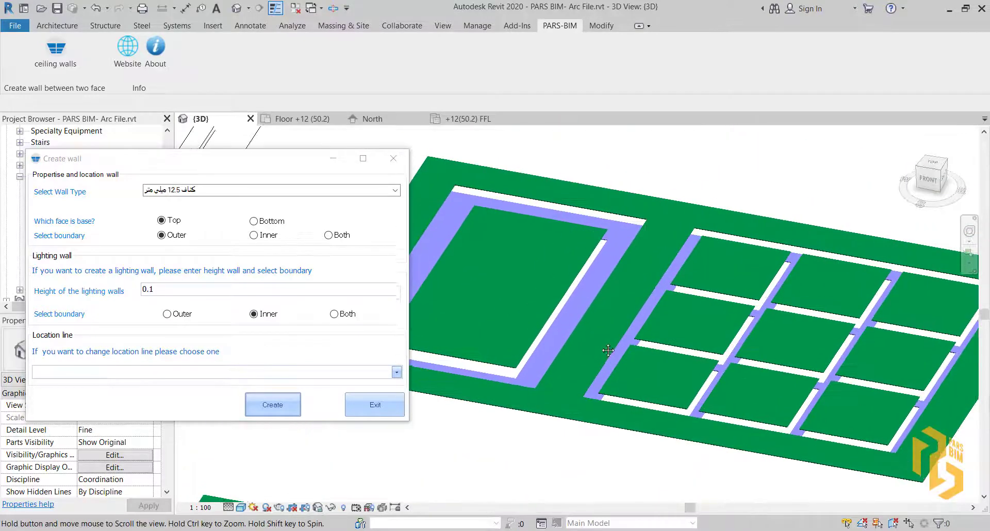
{"action": "middle_click_drag", "start_coordinate": [663, 308], "coordinate": [538, 245]}
{"action": "scroll", "coordinate": [563, 283], "scroll_direction": "down", "scroll_amount": 2}
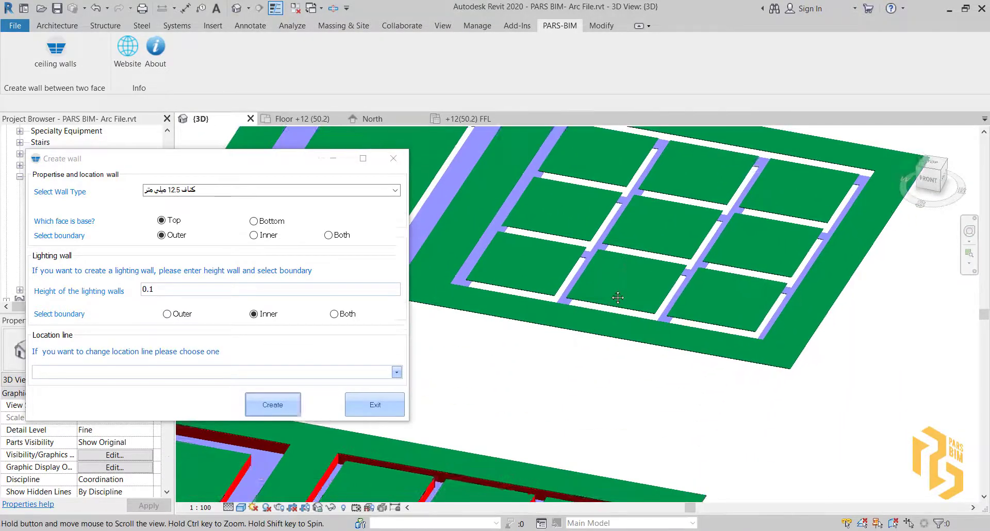
{"action": "scroll", "coordinate": [528, 247], "scroll_direction": "up", "scroll_amount": 2}
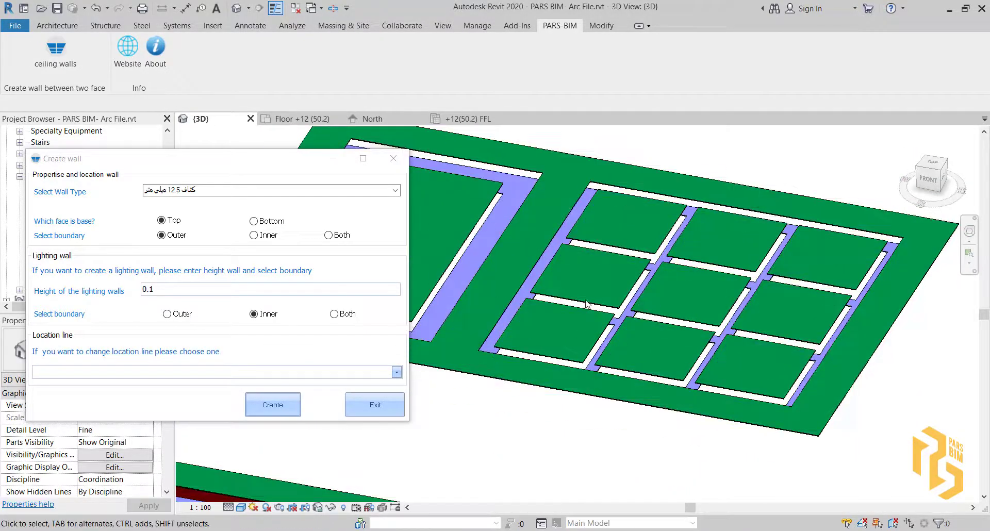
{"action": "scroll", "coordinate": [527, 248], "scroll_direction": "down", "scroll_amount": 2}
{"action": "scroll", "coordinate": [639, 326], "scroll_direction": "up", "scroll_amount": 2}
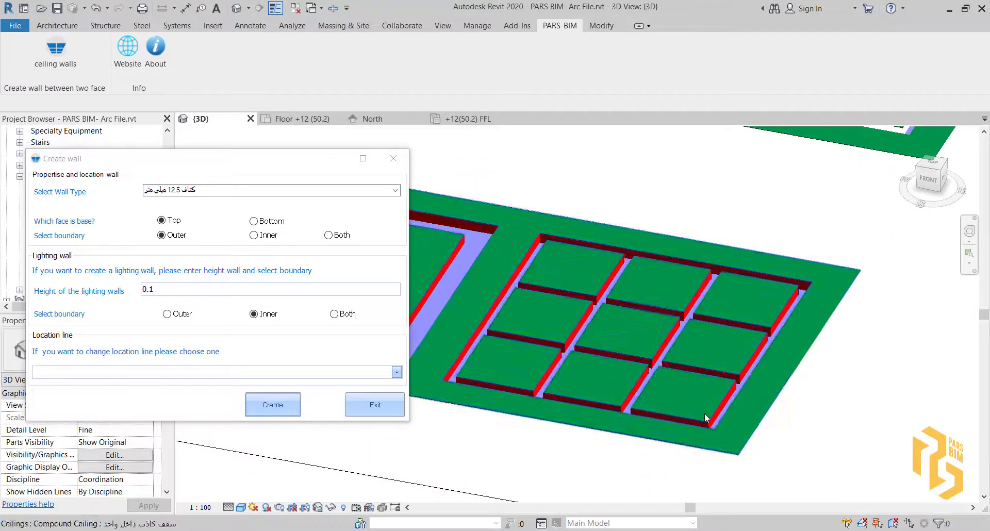
{"action": "scroll", "coordinate": [587, 436], "scroll_direction": "down", "scroll_amount": 3}
Step: Move the section box's front face back to cut through the walled green-framed ceiling, and inspect its main and lighting walls in section
{"action": "left_click", "coordinate": [591, 467]}
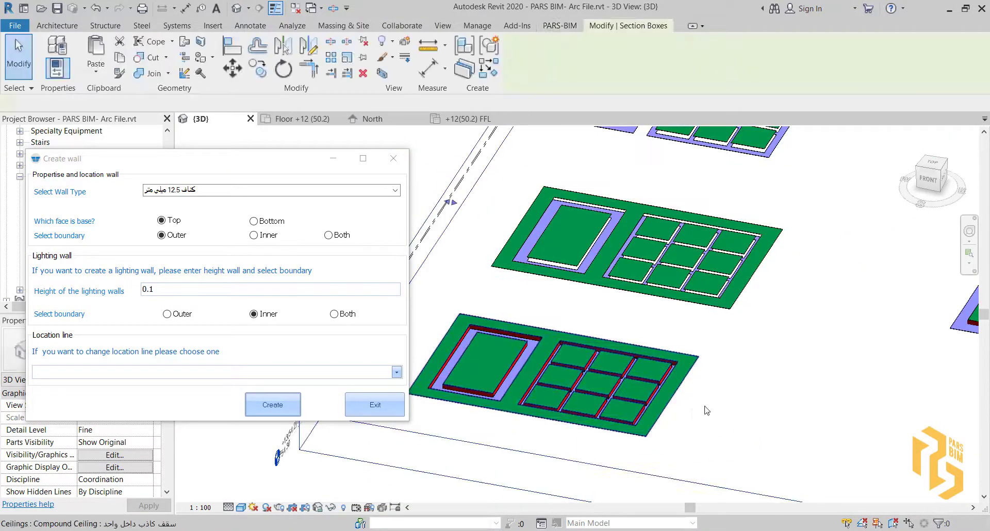
{"action": "middle_click_drag", "start_coordinate": [705, 407], "coordinate": [615, 326]}
{"action": "scroll", "coordinate": [650, 340], "scroll_direction": "down", "scroll_amount": 2}
{"action": "left_click_drag", "start_coordinate": [715, 395], "coordinate": [729, 336]}
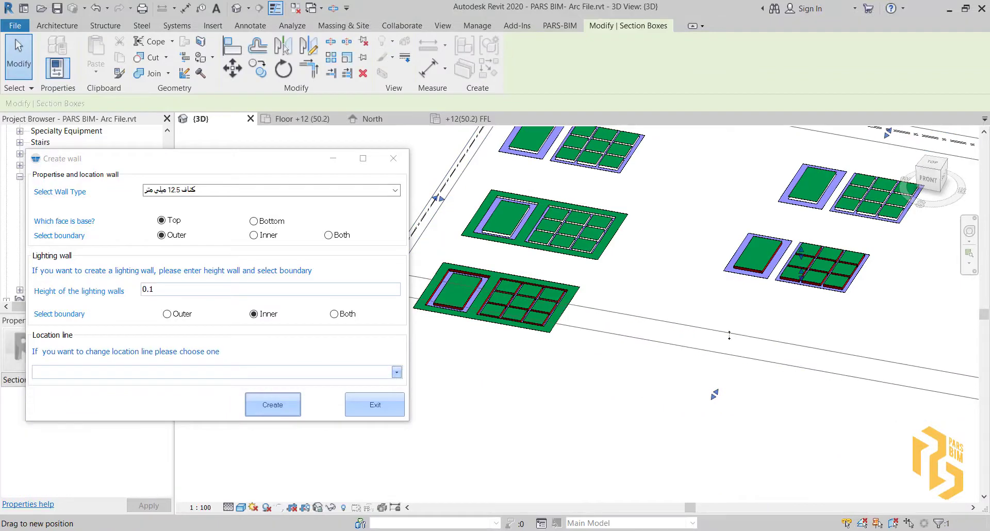
{"action": "scroll", "coordinate": [550, 322], "scroll_direction": "up", "scroll_amount": 8}
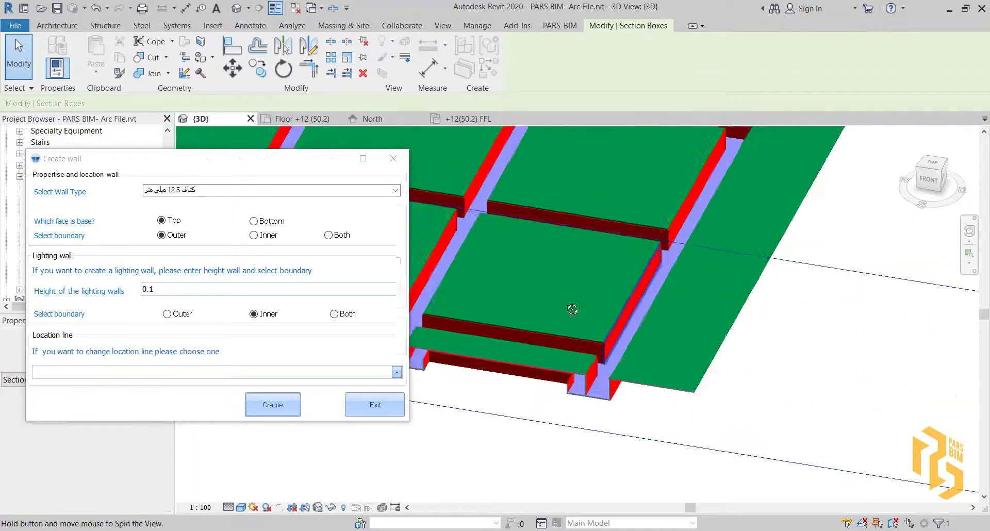
{"action": "middle_click_drag", "start_coordinate": [643, 334], "coordinate": [702, 156]}
{"action": "scroll", "coordinate": [677, 300], "scroll_direction": "up", "scroll_amount": 3}
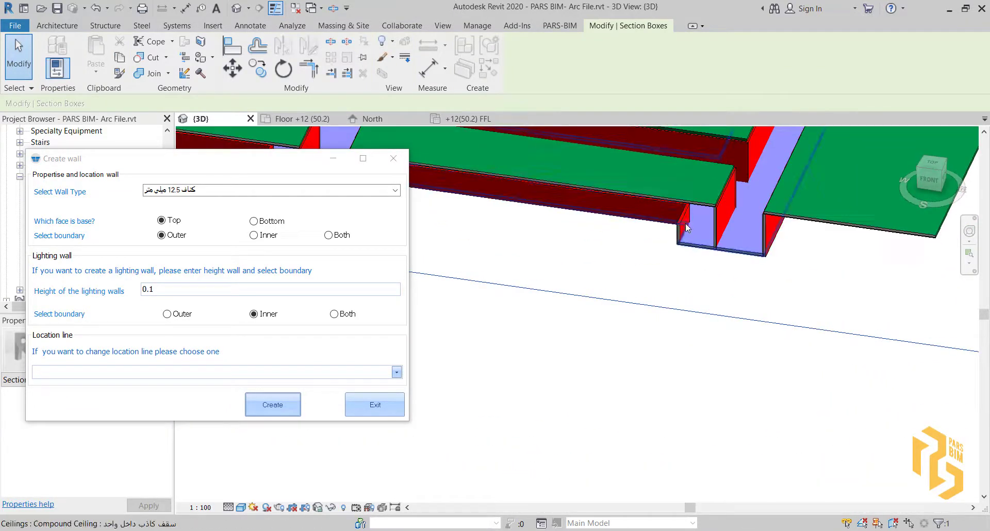
Step: Move the section box's front face further back to cut through the unwalled green-framed ceiling pair, and inspect its cut edges
{"action": "scroll", "coordinate": [644, 280], "scroll_direction": "down", "scroll_amount": 10}
{"action": "middle_click_drag", "start_coordinate": [644, 280], "coordinate": [600, 392]}
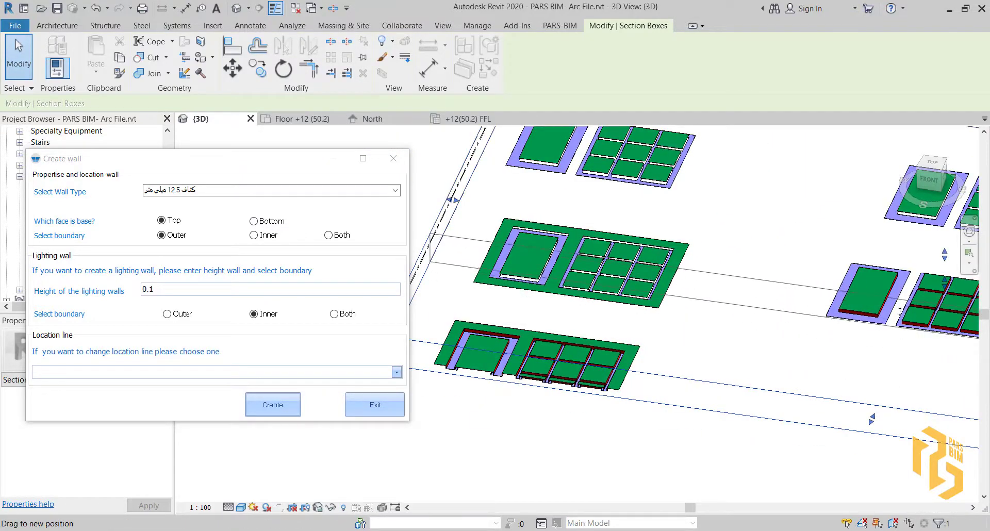
{"action": "scroll", "coordinate": [756, 347], "scroll_direction": "up", "scroll_amount": 6}
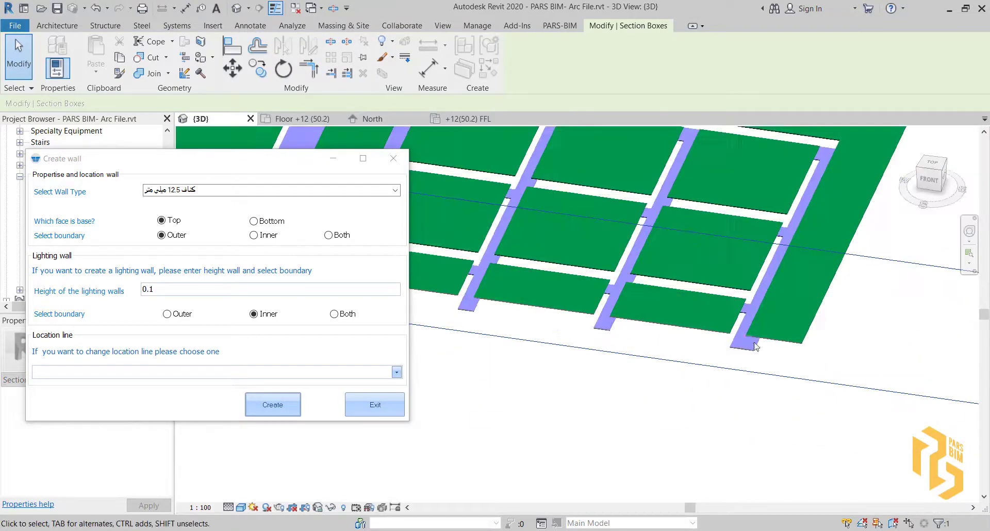
{"action": "scroll", "coordinate": [756, 347], "scroll_direction": "up", "scroll_amount": 5}
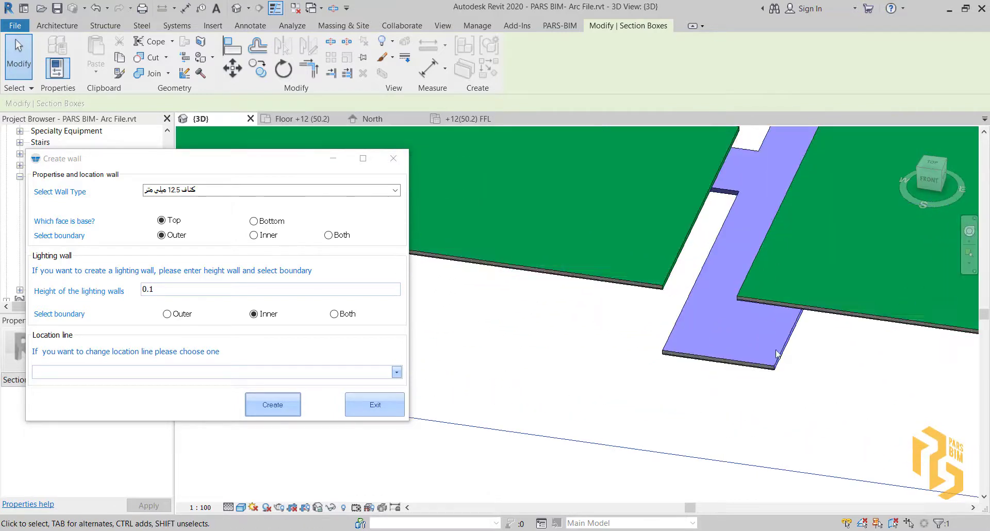
{"action": "scroll", "coordinate": [651, 313], "scroll_direction": "down", "scroll_amount": 8}
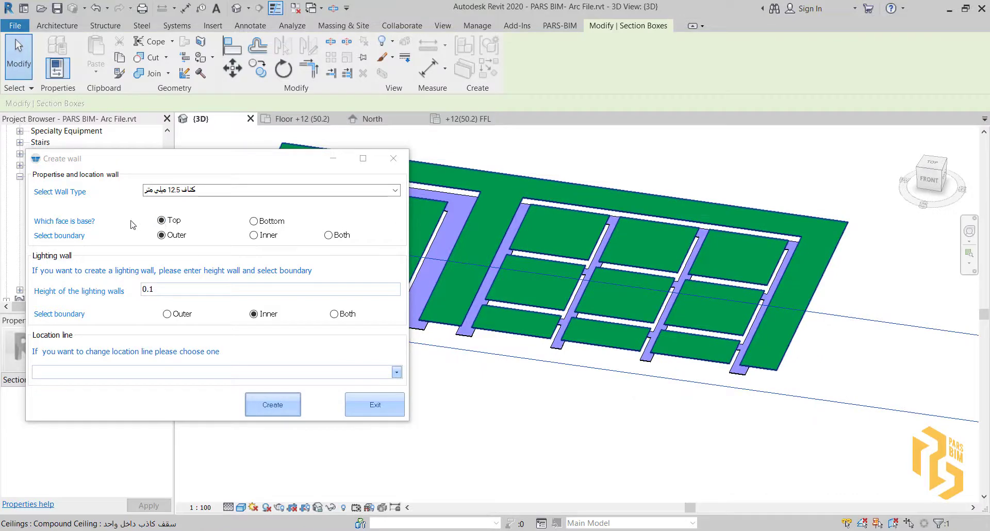
Step: Keep Top as the base face, set the main wall boundary to Inner and the lighting wall boundary to Outer
{"action": "left_click", "coordinate": [170, 223]}
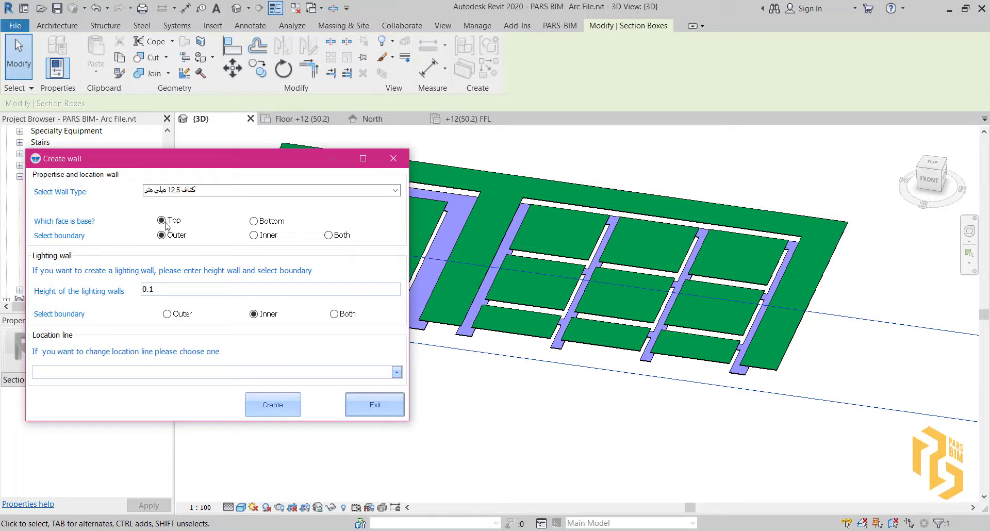
{"action": "left_click", "coordinate": [254, 235]}
{"action": "middle_click_drag", "start_coordinate": [571, 238], "coordinate": [657, 247]}
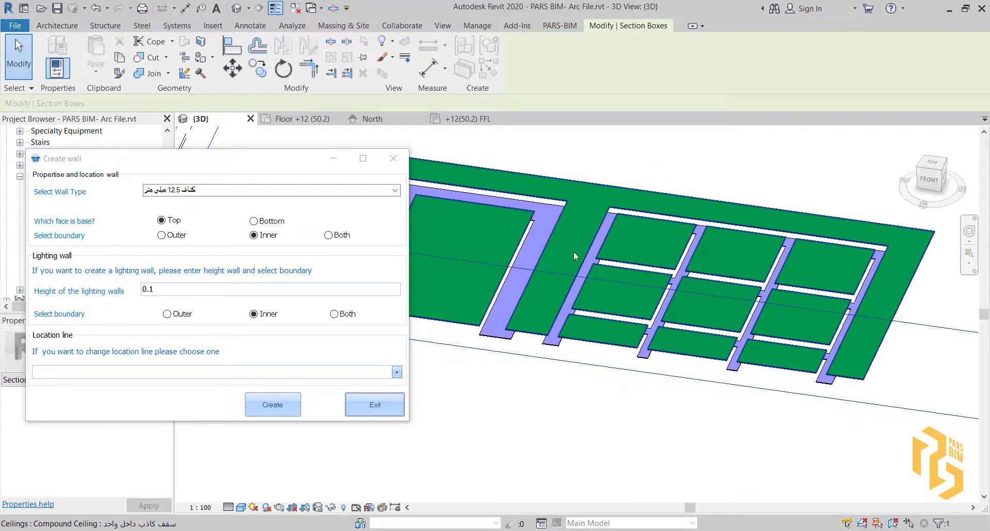
{"action": "middle_click_drag", "start_coordinate": [579, 322], "coordinate": [492, 281]}
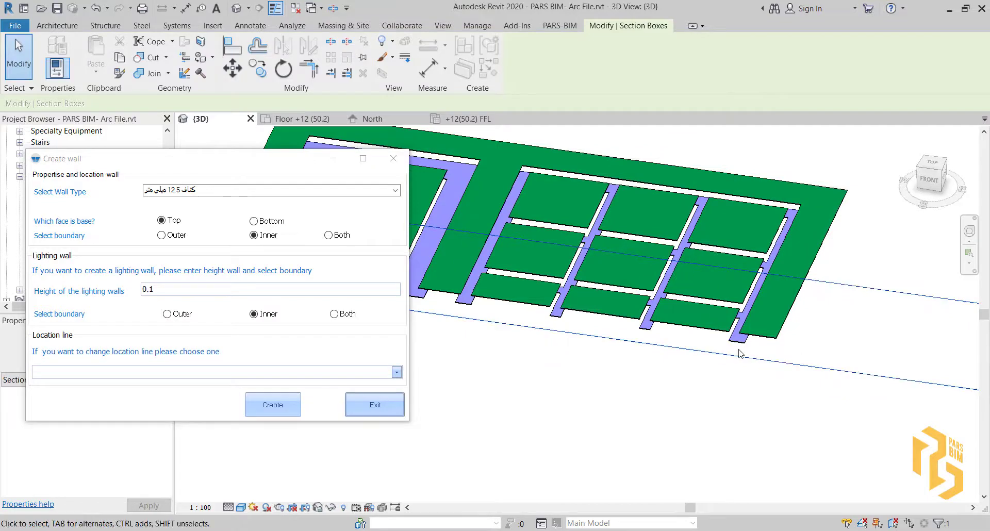
{"action": "scroll", "coordinate": [739, 354], "scroll_direction": "up", "scroll_amount": 5}
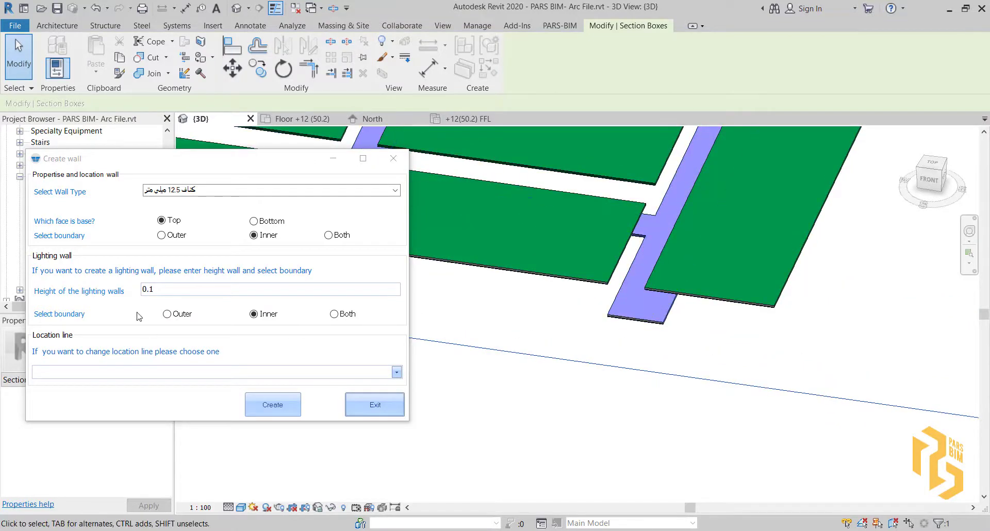
{"action": "left_click", "coordinate": [167, 316]}
{"action": "scroll", "coordinate": [686, 279], "scroll_direction": "down", "scroll_amount": 6}
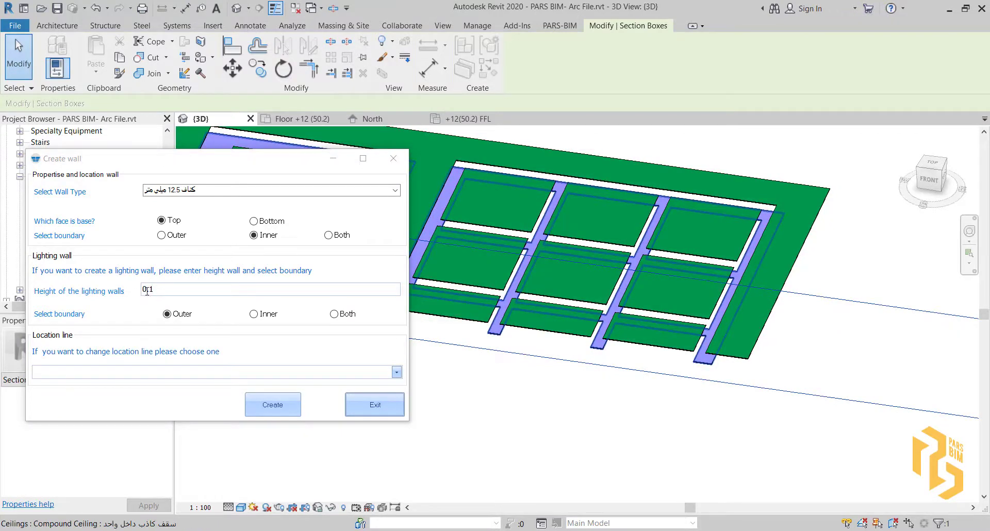
Step: Create the main and lighting walls between the green and purple faces of the sectioned ceiling pair, and inspect the cut end
{"action": "left_click", "coordinate": [283, 404]}
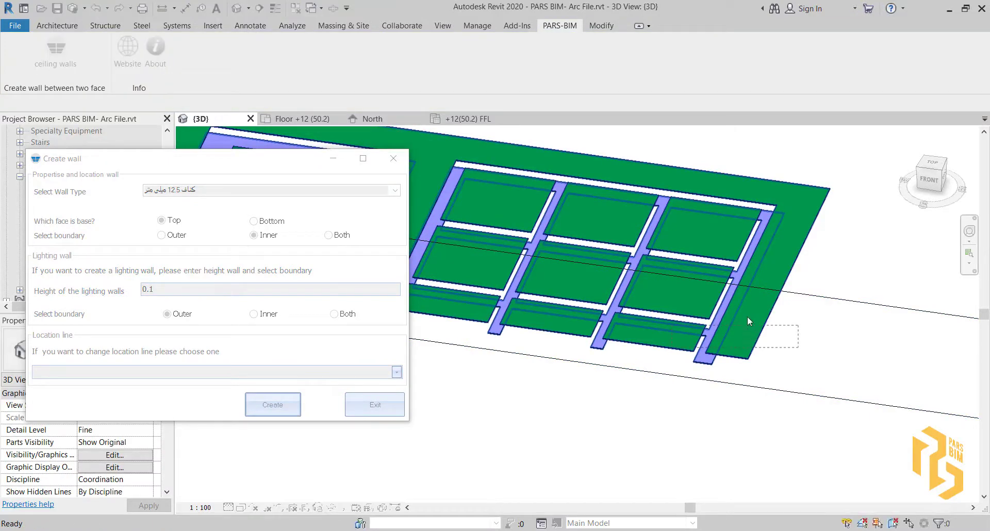
{"action": "left_click", "coordinate": [733, 297]}
{"action": "scroll", "coordinate": [688, 330], "scroll_direction": "up", "scroll_amount": 5}
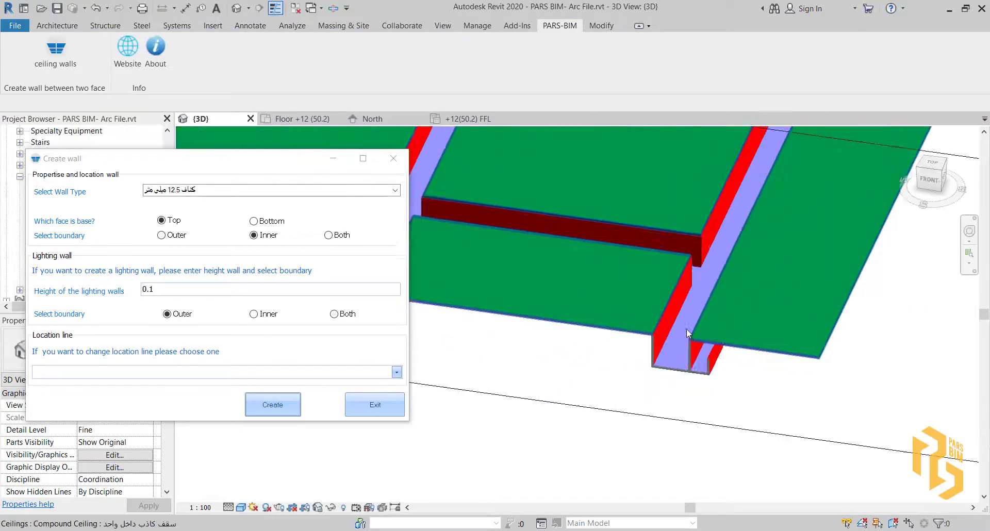
Step: Move the section box's front face back past the walled ceilings and pull its far side face in towards the remaining unwalled pairs
{"action": "scroll", "coordinate": [706, 338], "scroll_direction": "down", "scroll_amount": 6}
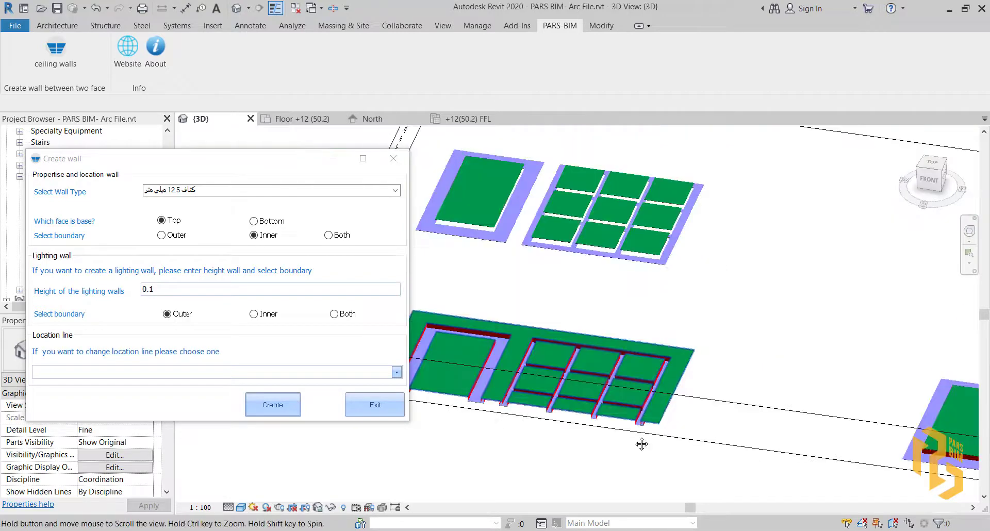
{"action": "middle_click_drag", "start_coordinate": [679, 380], "coordinate": [629, 313]}
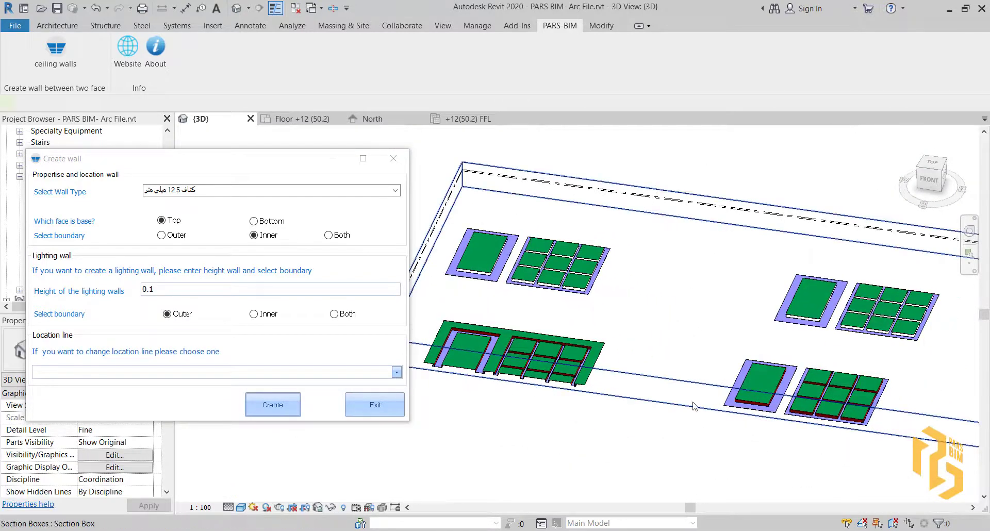
{"action": "left_click", "coordinate": [692, 405]}
{"action": "middle_click_drag", "start_coordinate": [848, 363], "coordinate": [732, 387]}
{"action": "left_click_drag", "start_coordinate": [688, 433], "coordinate": [726, 360]}
{"action": "scroll", "coordinate": [861, 342], "scroll_direction": "down", "scroll_amount": 3}
{"action": "middle_click_drag", "start_coordinate": [860, 342], "coordinate": [680, 337]}
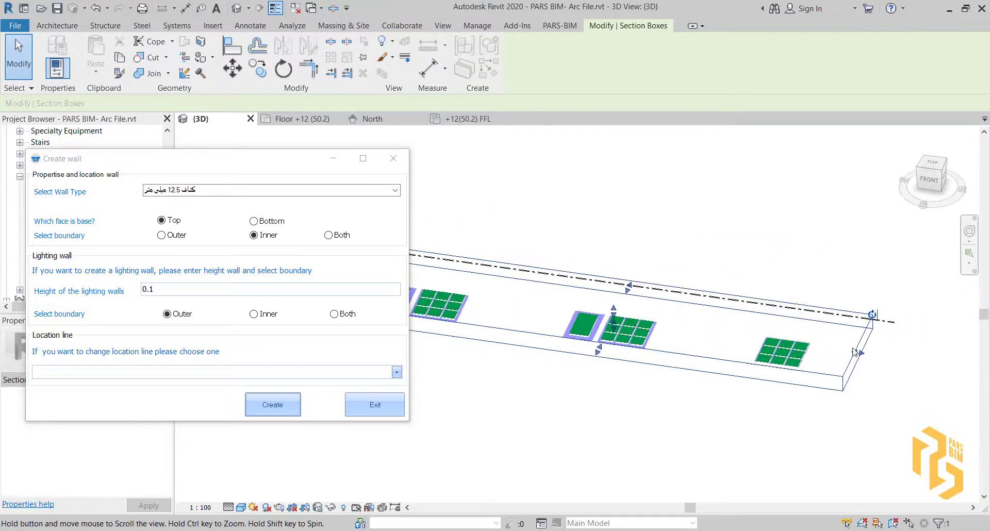
{"action": "left_click_drag", "start_coordinate": [860, 355], "coordinate": [673, 333]}
{"action": "middle_click_drag", "start_coordinate": [556, 334], "coordinate": [594, 315]}
{"action": "scroll", "coordinate": [768, 340], "scroll_direction": "up", "scroll_amount": 5}
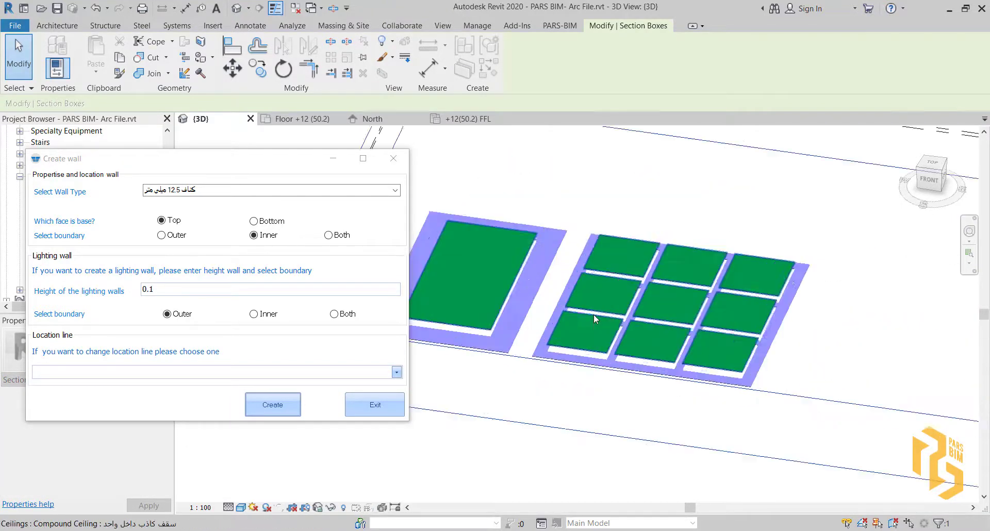
Step: Deselect the section box, set Bottom as the base face and set the main wall boundary to Inner
{"action": "scroll", "coordinate": [598, 325], "scroll_direction": "down", "scroll_amount": 3}
{"action": "scroll", "coordinate": [543, 263], "scroll_direction": "up", "scroll_amount": 2}
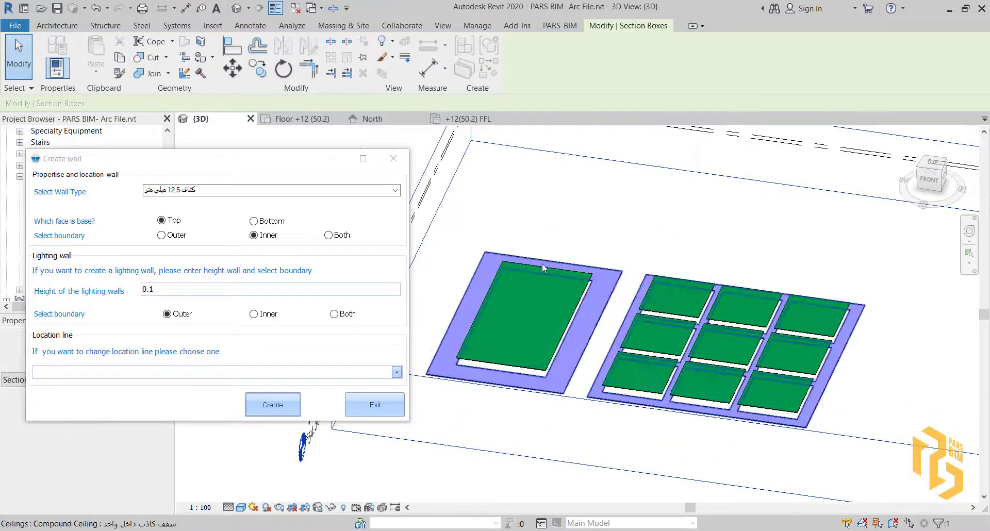
{"action": "left_click", "coordinate": [542, 203]}
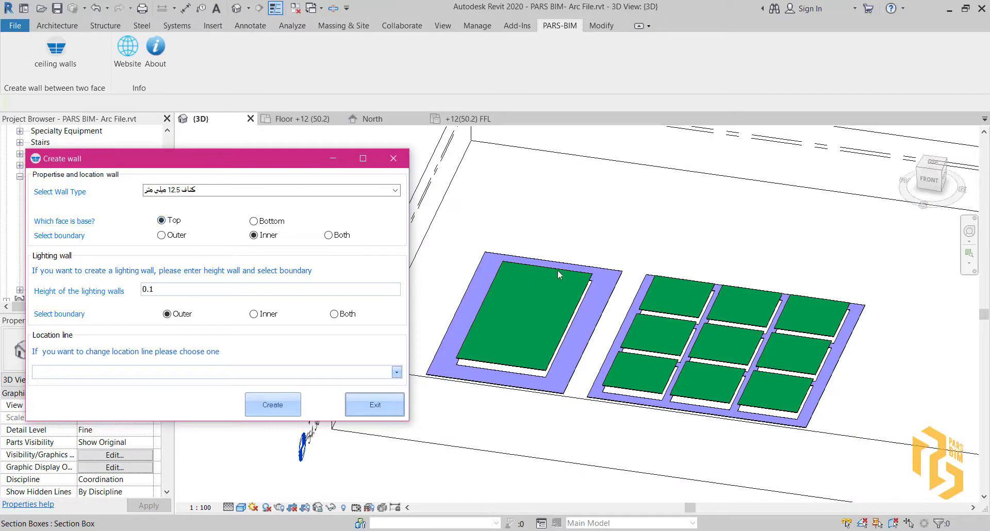
{"action": "left_click", "coordinate": [178, 236]}
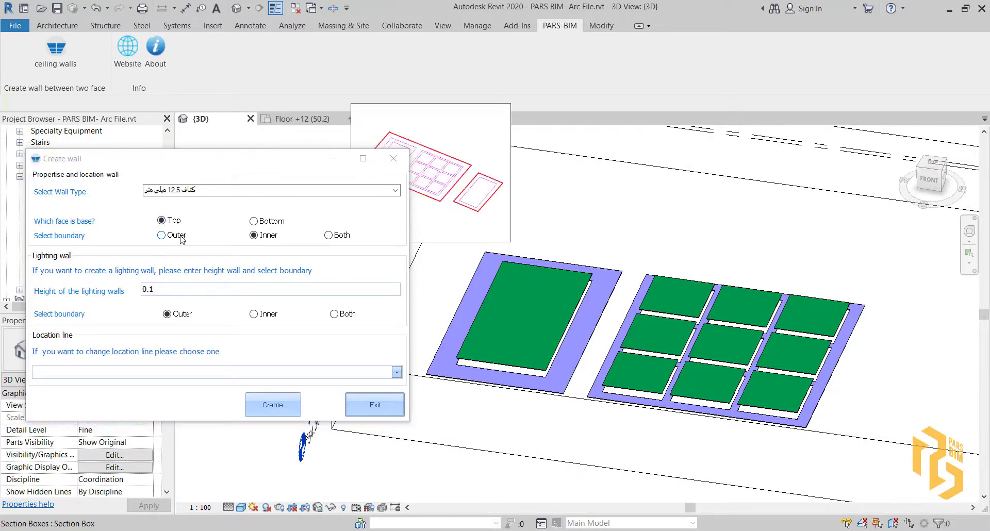
{"action": "scroll", "coordinate": [879, 301], "scroll_direction": "down", "scroll_amount": 4}
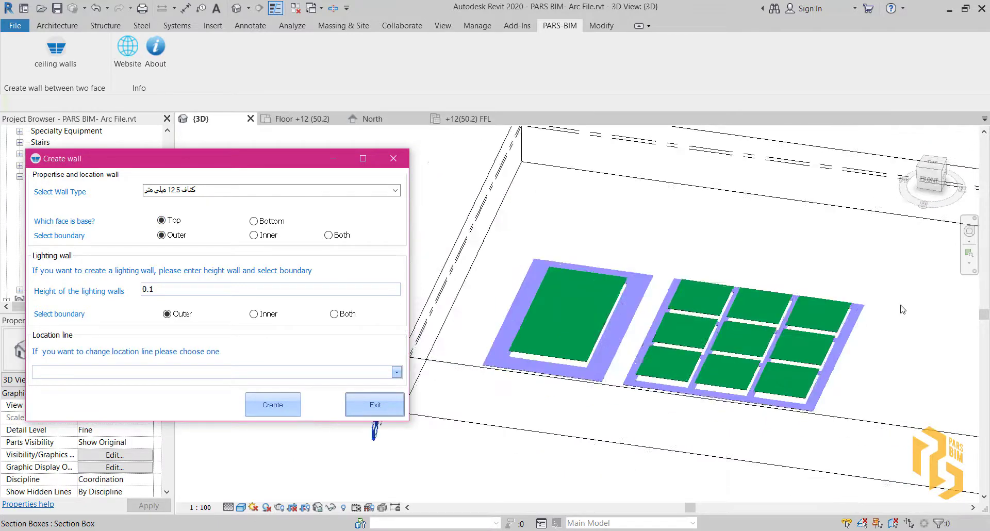
{"action": "middle_click_drag", "start_coordinate": [531, 254], "coordinate": [552, 297]}
{"action": "scroll", "coordinate": [773, 351], "scroll_direction": "up", "scroll_amount": 3}
{"action": "scroll", "coordinate": [784, 356], "scroll_direction": "up", "scroll_amount": 3}
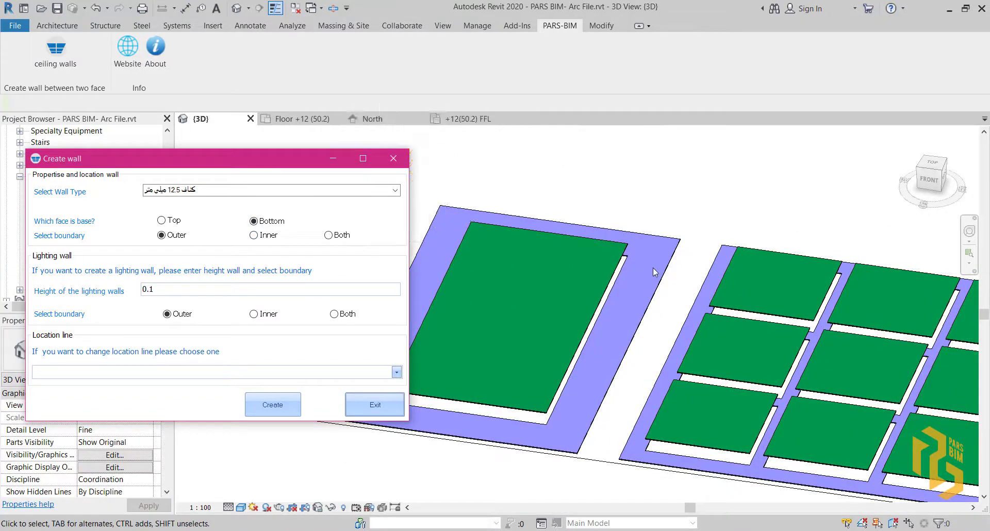
{"action": "left_click", "coordinate": [268, 236]}
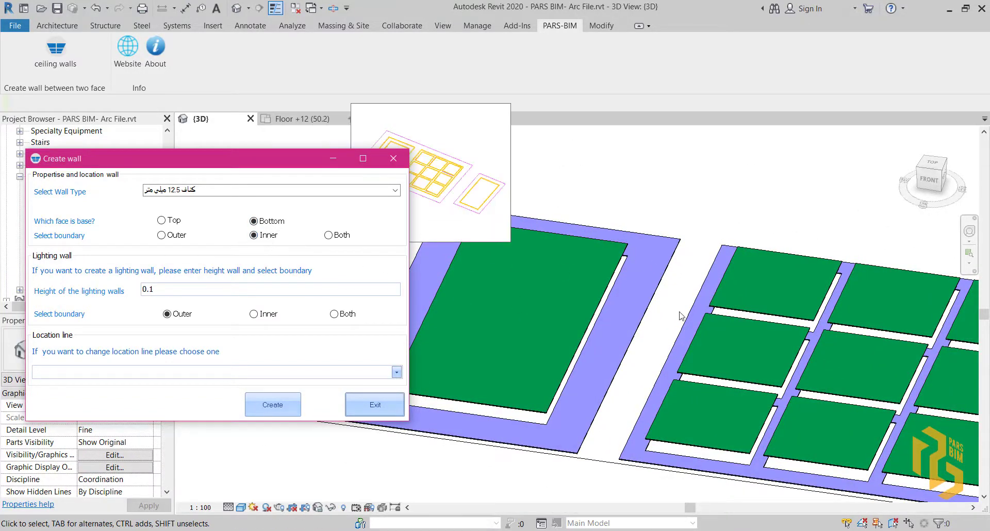
Step: Set the height of the lighting walls to 0 for the unwalled green and purple ceilings
{"action": "scroll", "coordinate": [598, 256], "scroll_direction": "down", "scroll_amount": 4}
{"action": "middle_click_drag", "start_coordinate": [975, 299], "coordinate": [642, 277]}
{"action": "scroll", "coordinate": [646, 261], "scroll_direction": "up", "scroll_amount": 5}
{"action": "scroll", "coordinate": [613, 232], "scroll_direction": "down", "scroll_amount": 5}
{"action": "middle_click_drag", "start_coordinate": [765, 249], "coordinate": [800, 281]}
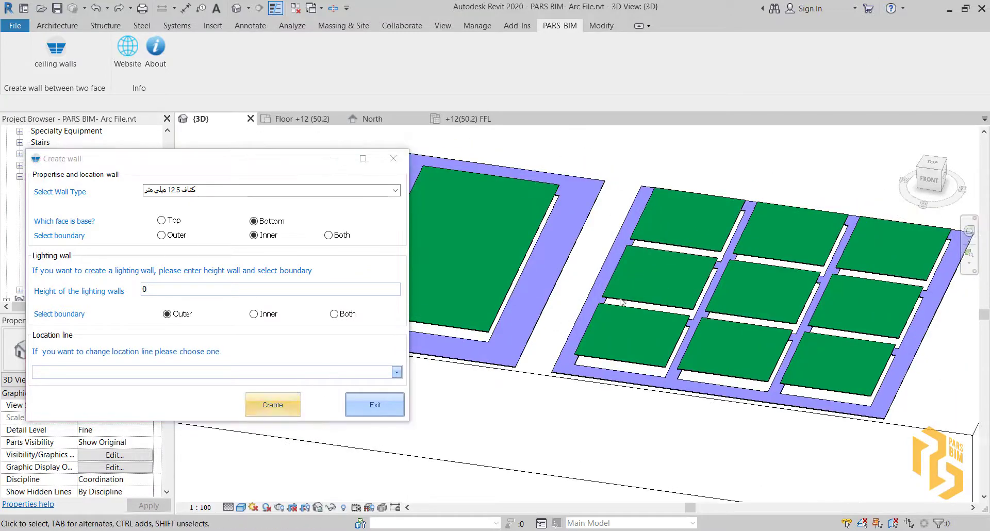
{"action": "scroll", "coordinate": [657, 363], "scroll_direction": "up", "scroll_amount": 3}
{"action": "scroll", "coordinate": [657, 362], "scroll_direction": "up", "scroll_amount": 2}
{"action": "middle_click_drag", "start_coordinate": [686, 328], "coordinate": [636, 347], "text": "shift"}
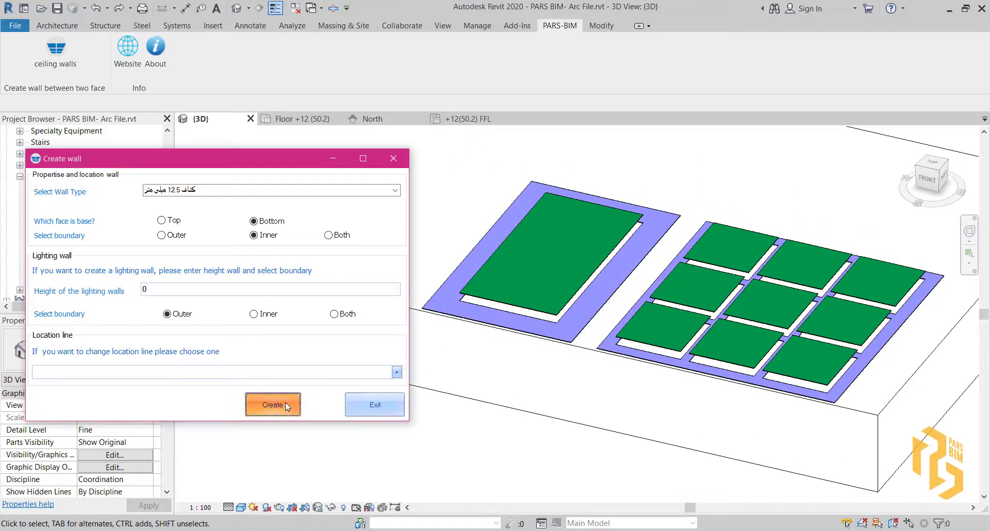
Step: Try to create main walls between the green and purple ceiling faces with Bottom as base and the Inner boundary
{"action": "left_click", "coordinate": [285, 403]}
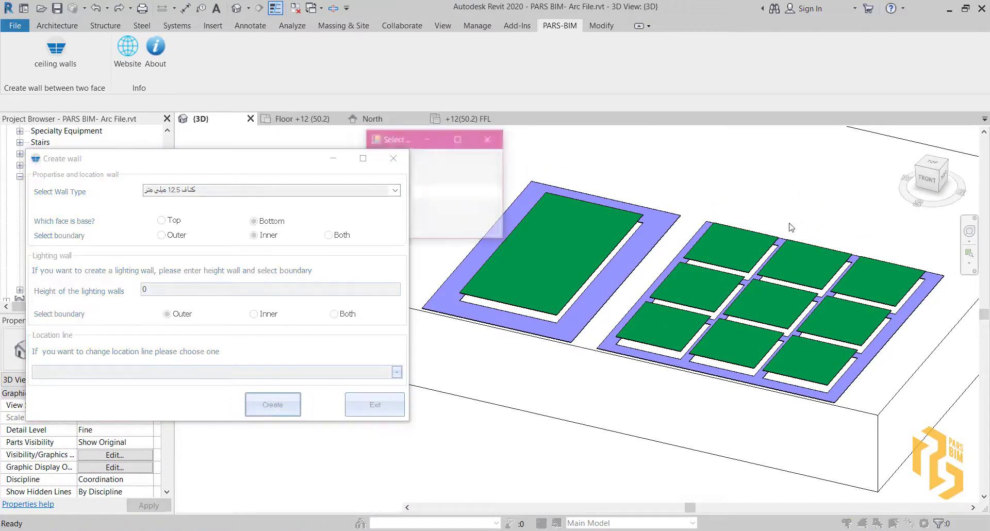
{"action": "left_click", "coordinate": [712, 290]}
{"action": "middle_click_drag", "start_coordinate": [503, 267], "coordinate": [972, 372]}
{"action": "scroll", "coordinate": [973, 372], "scroll_direction": "down", "scroll_amount": 3}
{"action": "scroll", "coordinate": [699, 299], "scroll_direction": "up", "scroll_amount": 4}
{"action": "middle_click_drag", "start_coordinate": [732, 323], "coordinate": [849, 395]}
Step: Create main walls between the green and purple ceiling faces using Top as the base face and Outer as the boundary
{"action": "left_click", "coordinate": [165, 221]}
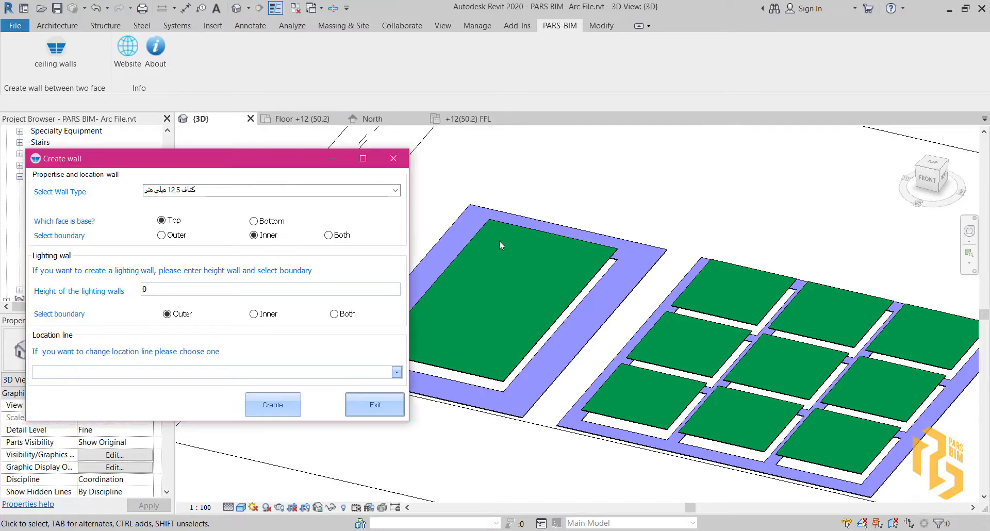
{"action": "left_click", "coordinate": [161, 235]}
{"action": "left_click", "coordinate": [279, 406]}
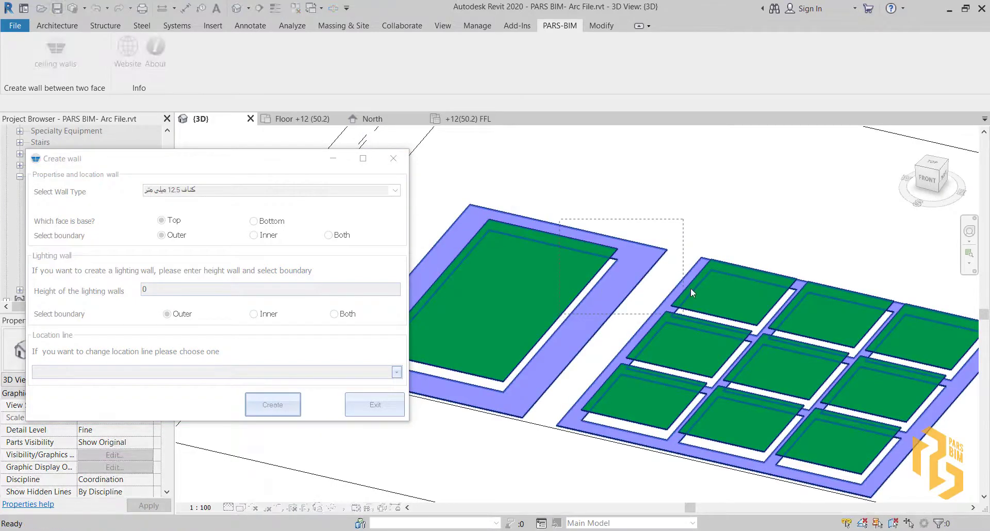
{"action": "scroll", "coordinate": [582, 281], "scroll_direction": "down", "scroll_amount": 4}
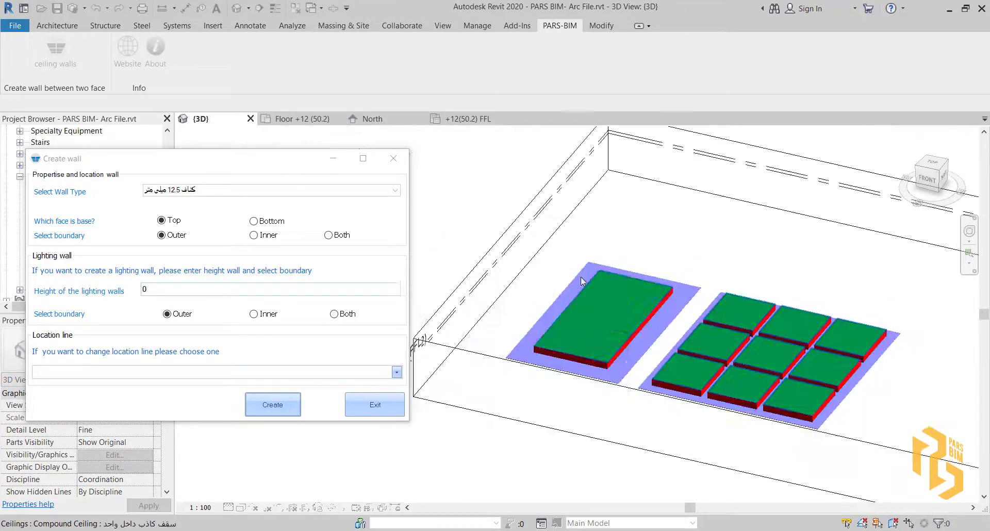
Step: Extend the section box's front and side faces to bring in the unwalled ceiling with the hatched white border
{"action": "middle_click_drag", "start_coordinate": [582, 281], "coordinate": [367, 217]}
{"action": "scroll", "coordinate": [771, 338], "scroll_direction": "down", "scroll_amount": 4}
{"action": "middle_click_drag", "start_coordinate": [850, 343], "coordinate": [594, 319]}
{"action": "scroll", "coordinate": [513, 280], "scroll_direction": "up", "scroll_amount": 3}
{"action": "middle_click_drag", "start_coordinate": [790, 351], "coordinate": [693, 315]}
{"action": "scroll", "coordinate": [686, 376], "scroll_direction": "down", "scroll_amount": 3}
{"action": "middle_click_drag", "start_coordinate": [711, 384], "coordinate": [650, 288]}
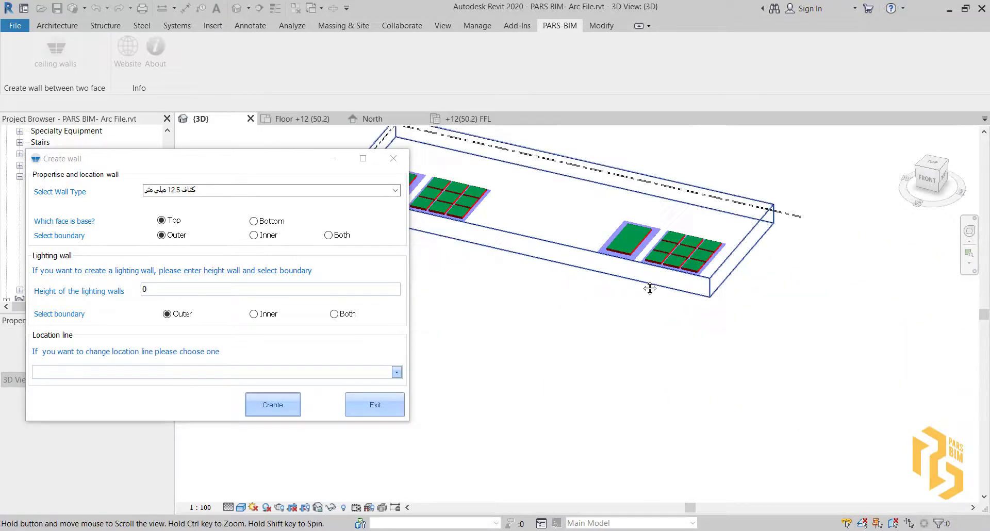
{"action": "left_click", "coordinate": [693, 295]}
{"action": "scroll", "coordinate": [716, 292], "scroll_direction": "down", "scroll_amount": 3}
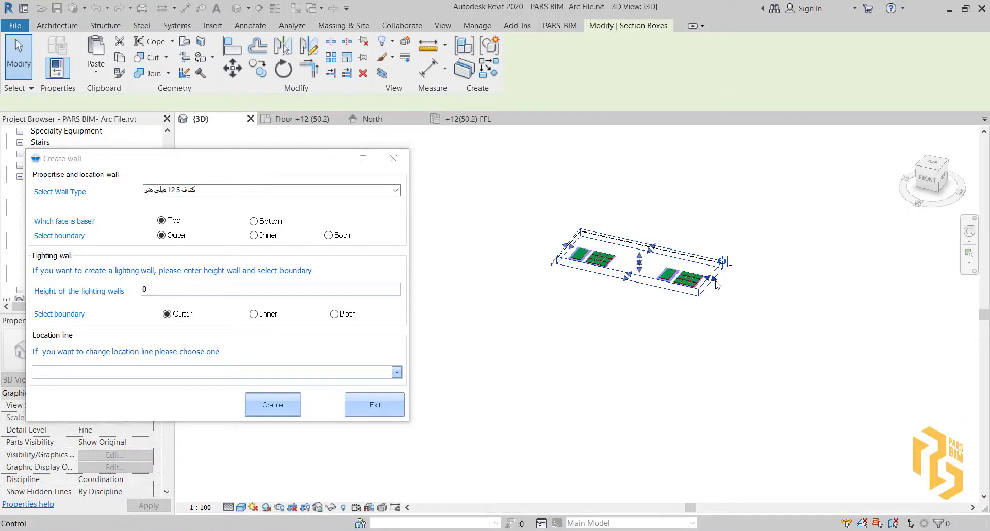
{"action": "scroll", "coordinate": [742, 315], "scroll_direction": "up", "scroll_amount": 6}
{"action": "scroll", "coordinate": [554, 277], "scroll_direction": "down", "scroll_amount": 5}
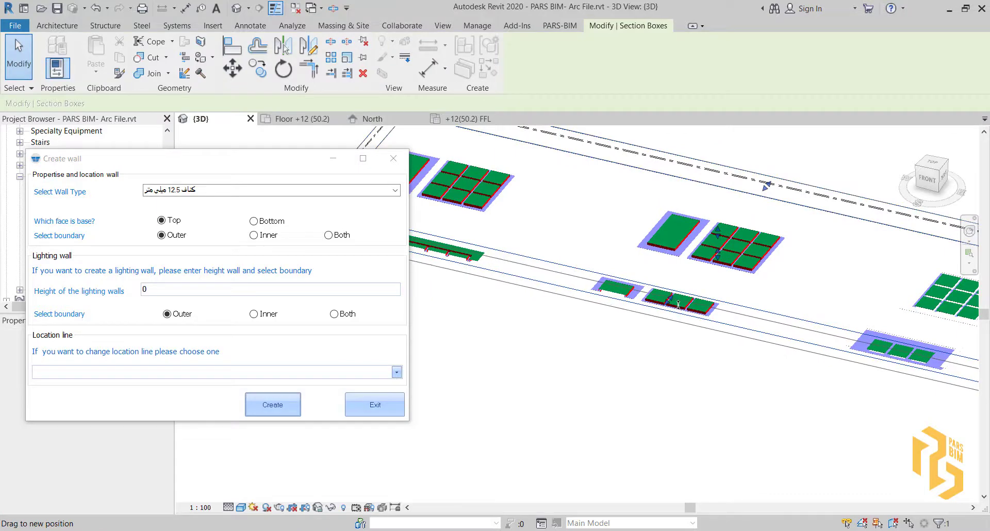
{"action": "scroll", "coordinate": [577, 268], "scroll_direction": "down", "scroll_amount": 3}
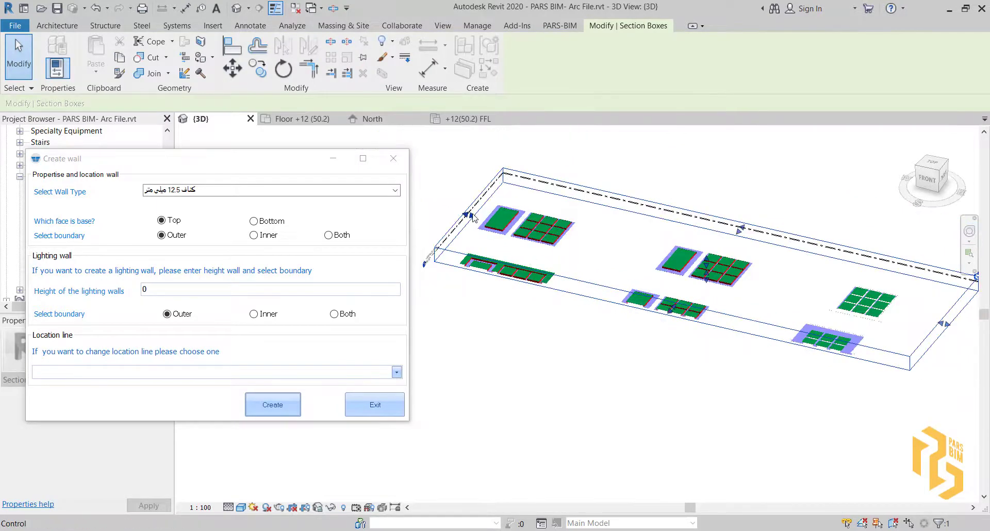
{"action": "scroll", "coordinate": [877, 340], "scroll_direction": "up", "scroll_amount": 6}
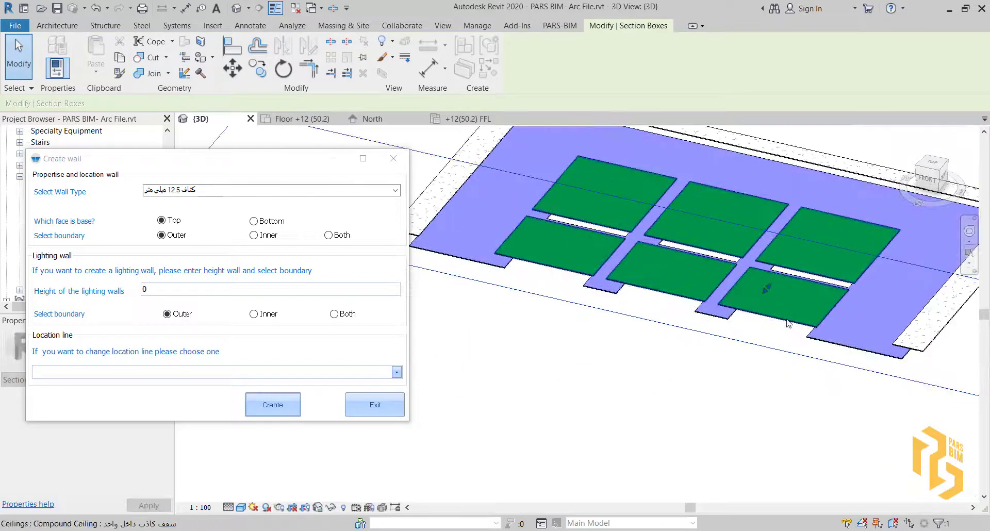
Step: Set the height of the lighting walls to 0.1 and their boundary to Both
{"action": "middle_click_drag", "start_coordinate": [794, 319], "coordinate": [891, 368]}
{"action": "middle_click_drag", "start_coordinate": [651, 285], "coordinate": [648, 284]}
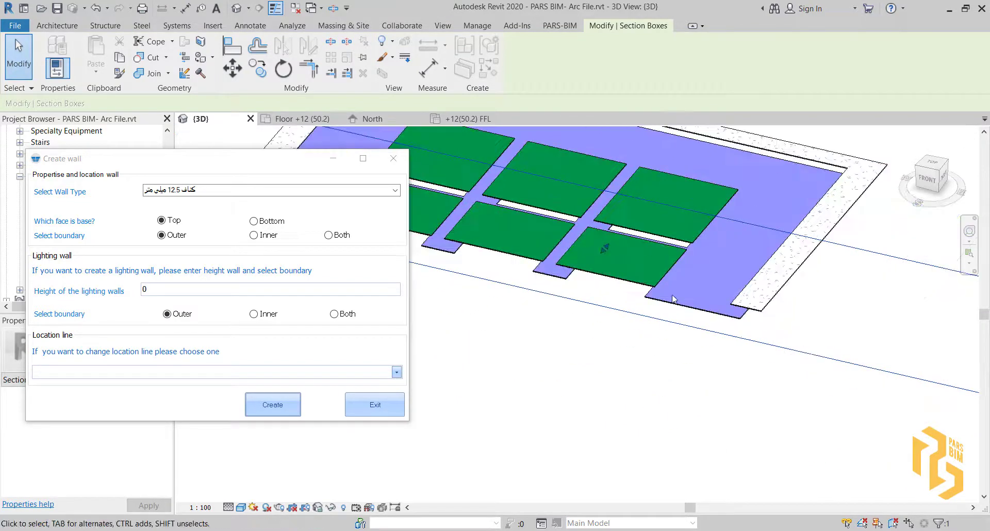
{"action": "scroll", "coordinate": [721, 305], "scroll_direction": "up", "scroll_amount": 2}
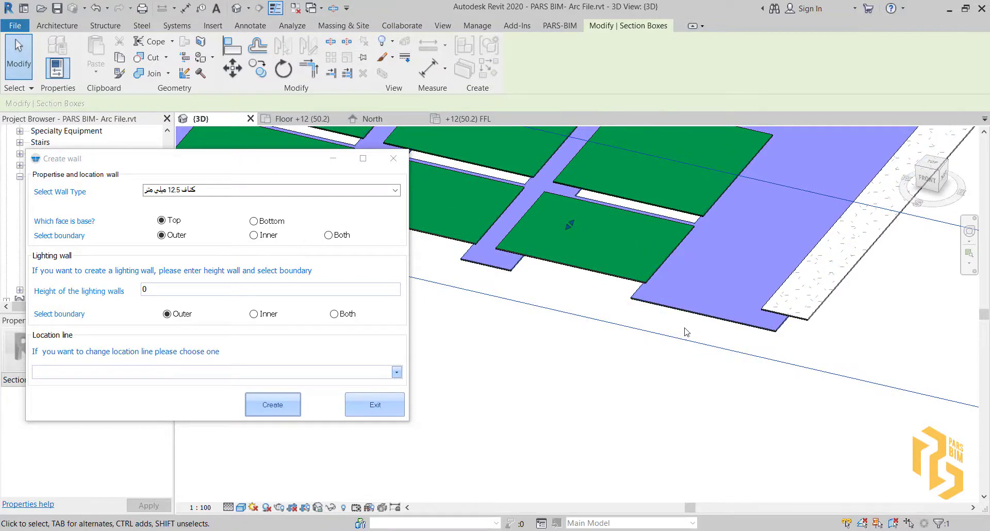
{"action": "middle_click_drag", "start_coordinate": [569, 302], "coordinate": [661, 367]}
{"action": "left_click", "coordinate": [343, 316]}
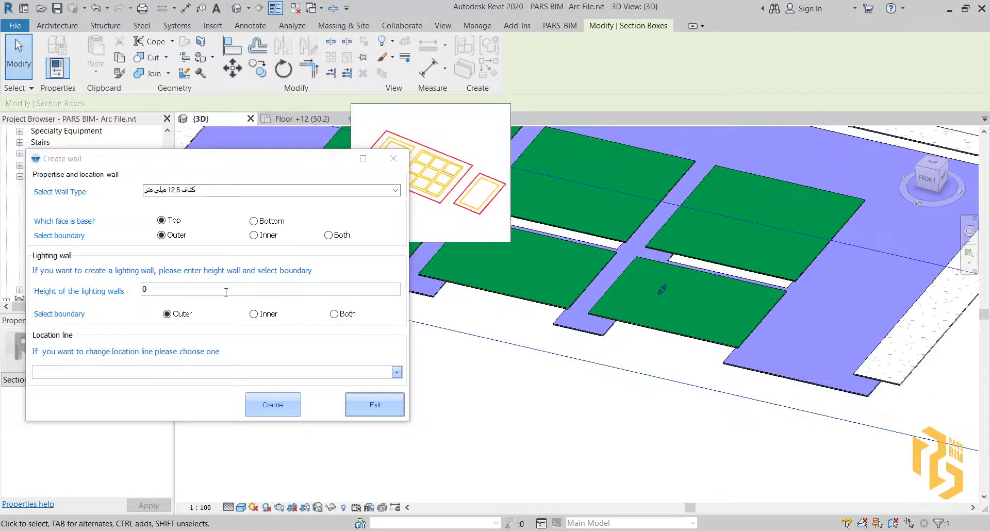
{"action": "left_click", "coordinate": [337, 314]}
{"action": "left_click", "coordinate": [334, 314]}
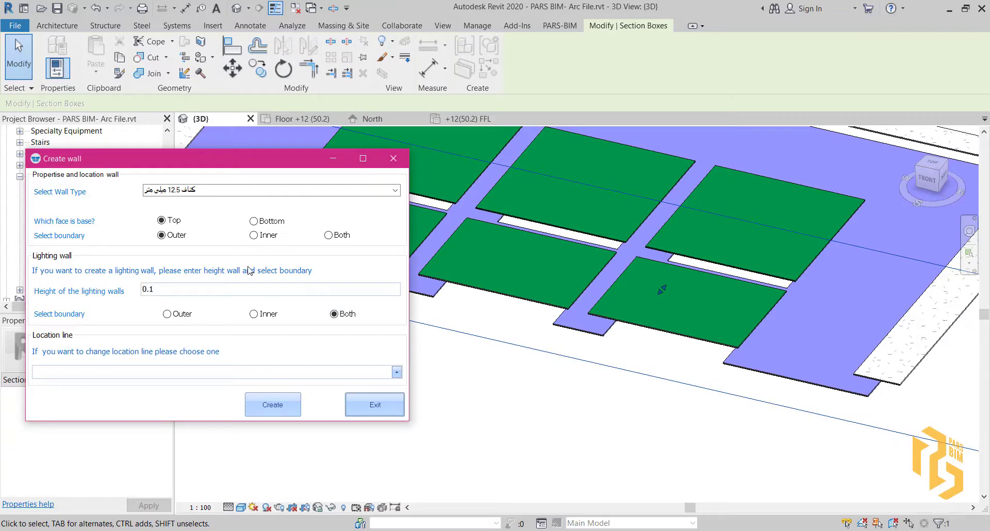
{"action": "middle_click_drag", "start_coordinate": [656, 288], "coordinate": [654, 314]}
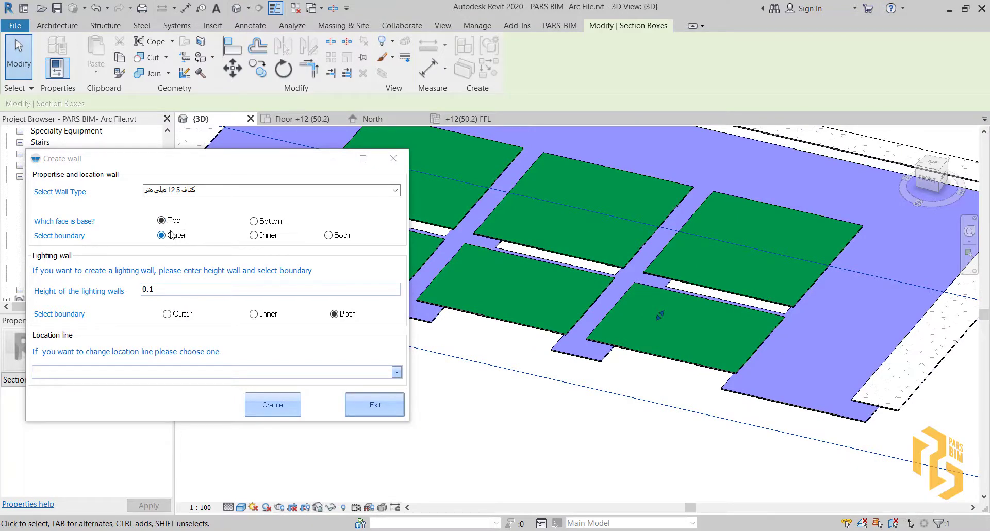
Step: Try creating main and lighting walls between the purple and hatched white faces with the main boundary at Outer, and inspect the cut edges
{"action": "scroll", "coordinate": [604, 290], "scroll_direction": "down", "scroll_amount": 5}
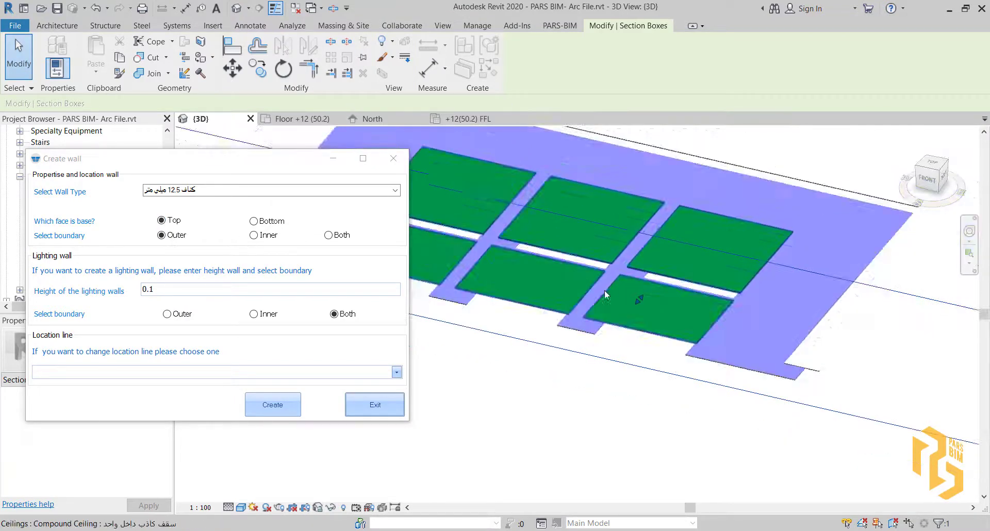
{"action": "scroll", "coordinate": [658, 293], "scroll_direction": "up", "scroll_amount": 3}
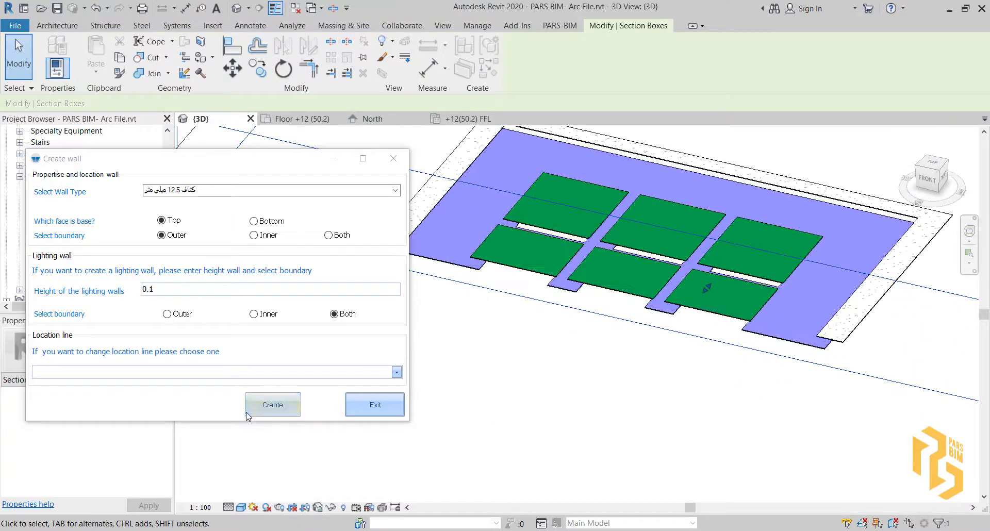
{"action": "left_click", "coordinate": [272, 404]}
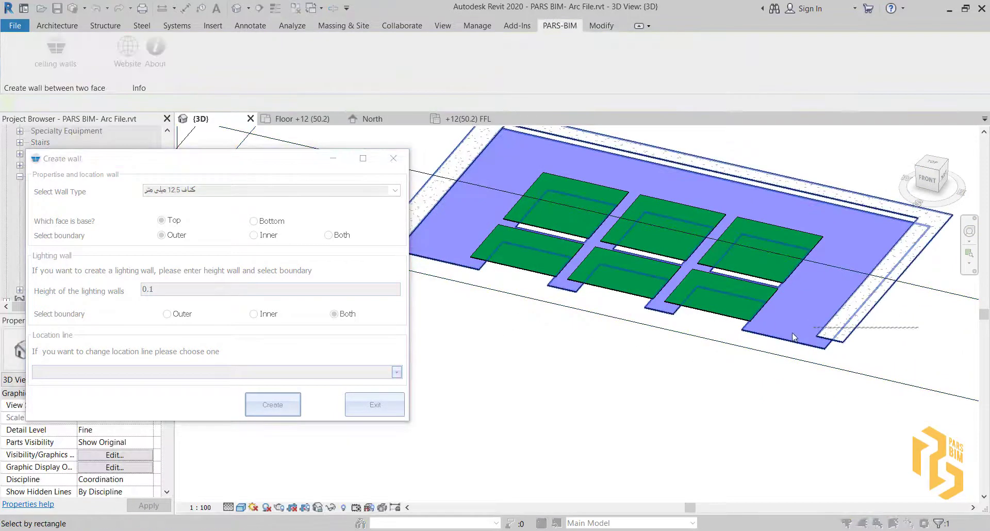
{"action": "left_click", "coordinate": [776, 328]}
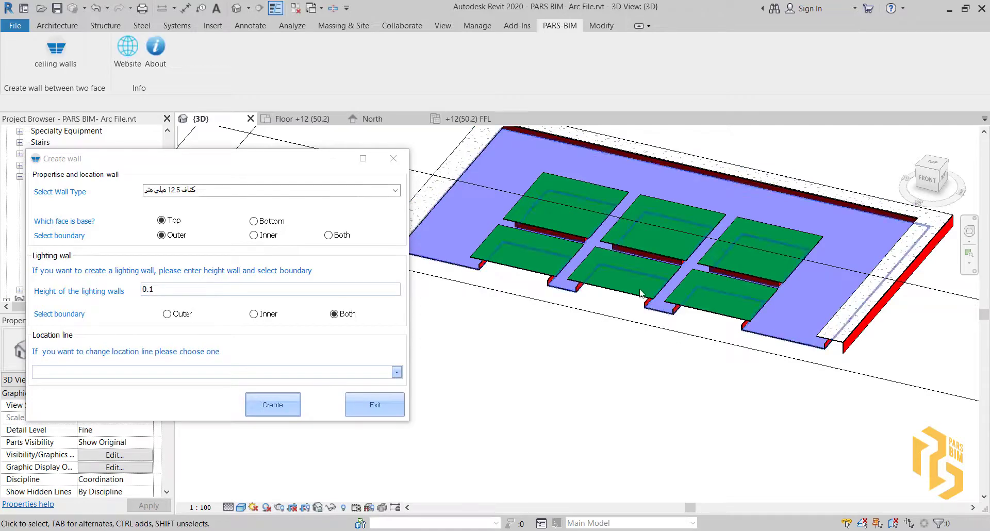
{"action": "middle_click_drag", "start_coordinate": [658, 298], "coordinate": [813, 341]}
{"action": "scroll", "coordinate": [588, 305], "scroll_direction": "up", "scroll_amount": 2}
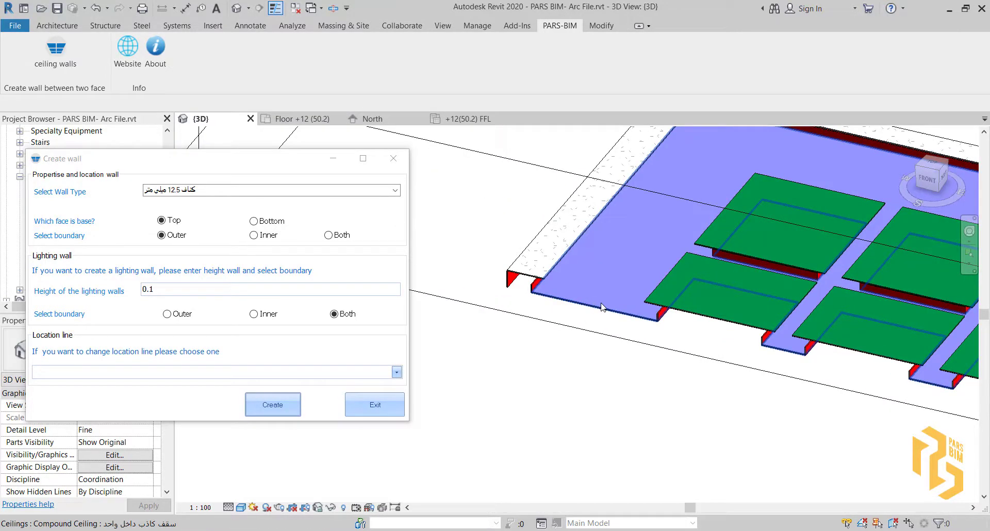
{"action": "scroll", "coordinate": [601, 307], "scroll_direction": "down", "scroll_amount": 2}
{"action": "middle_click_drag", "start_coordinate": [903, 325], "coordinate": [619, 297]}
{"action": "scroll", "coordinate": [758, 346], "scroll_direction": "up", "scroll_amount": 3}
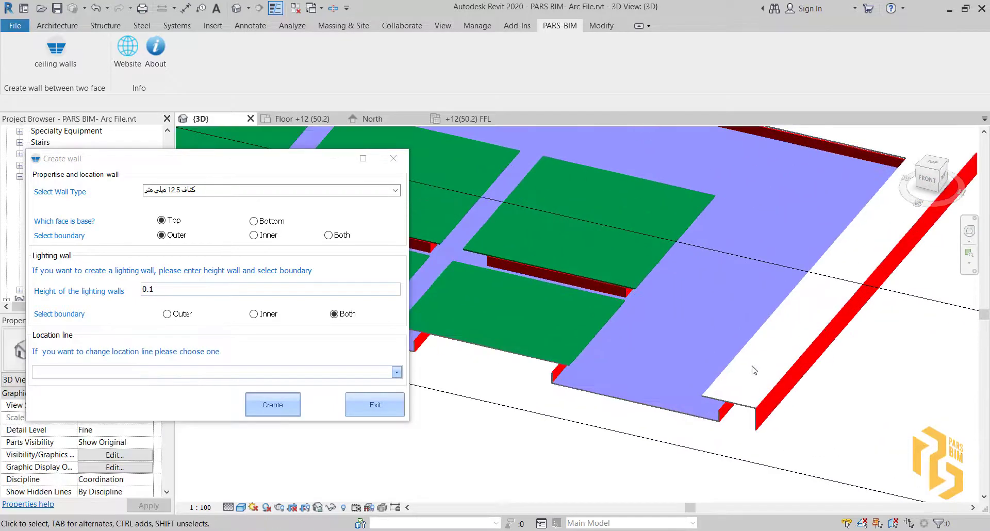
{"action": "scroll", "coordinate": [743, 373], "scroll_direction": "down", "scroll_amount": 5}
{"action": "scroll", "coordinate": [853, 343], "scroll_direction": "up", "scroll_amount": 2}
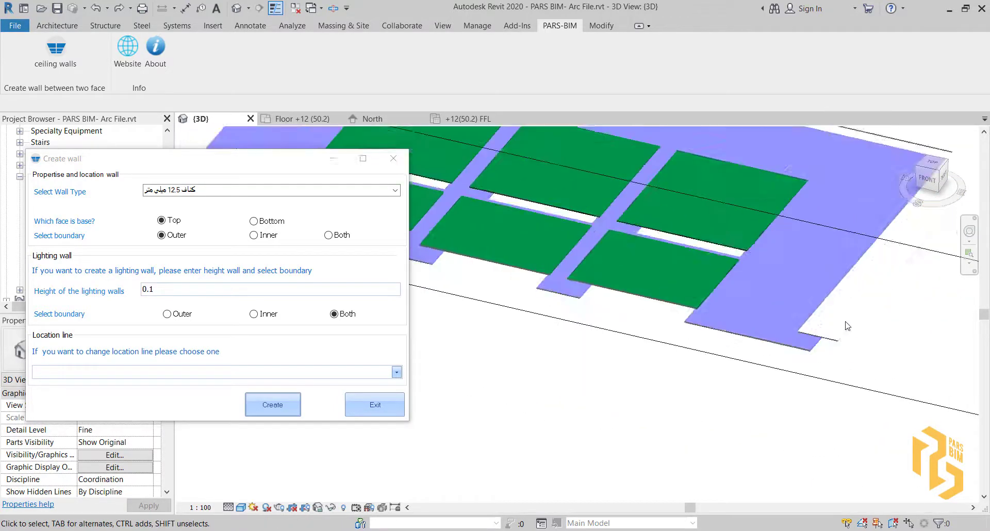
{"action": "scroll", "coordinate": [748, 305], "scroll_direction": "down", "scroll_amount": 1}
Step: Create the main and lighting walls between the green and purple faces of the sectioned ceiling, and inspect the cut end
{"action": "middle_click_drag", "start_coordinate": [748, 305], "coordinate": [818, 350]}
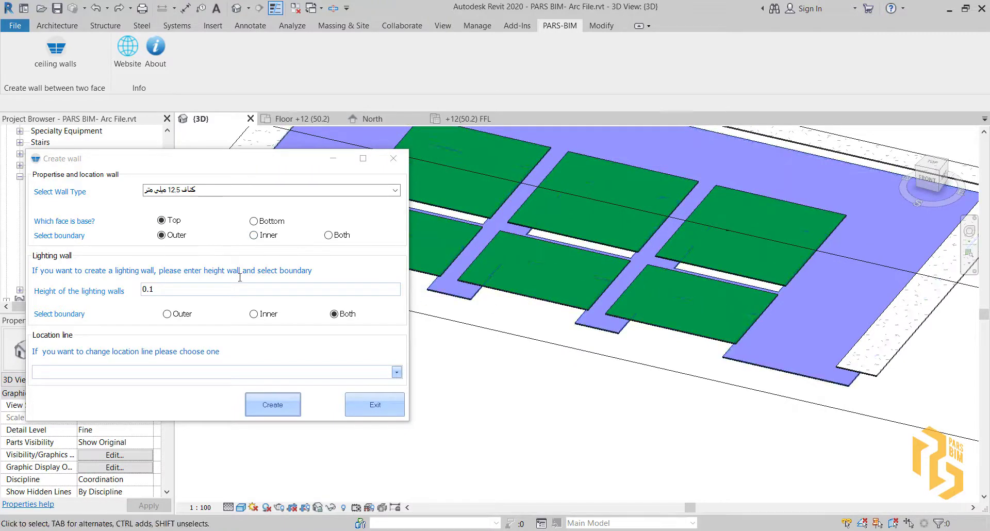
{"action": "left_click", "coordinate": [279, 411]}
{"action": "left_click_drag", "start_coordinate": [635, 338], "coordinate": [596, 287]}
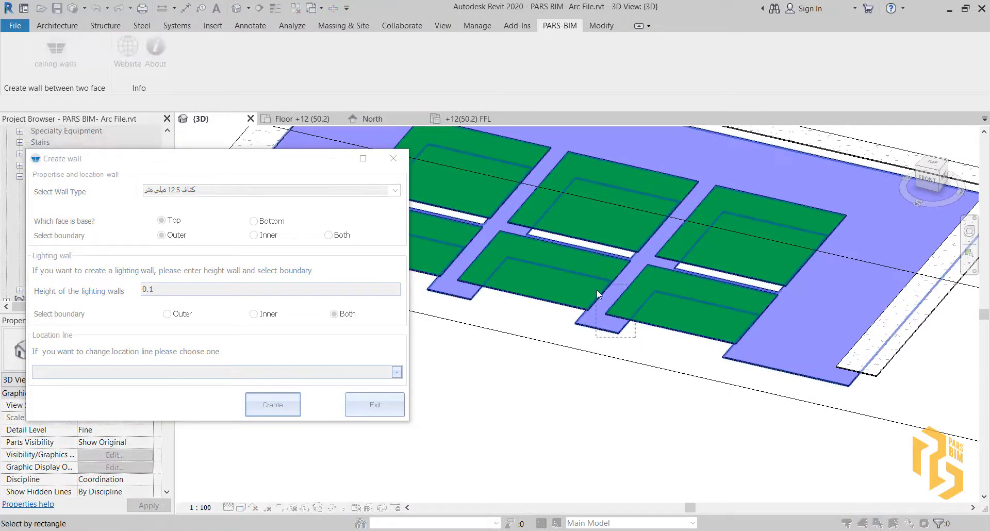
{"action": "left_click", "coordinate": [654, 311]}
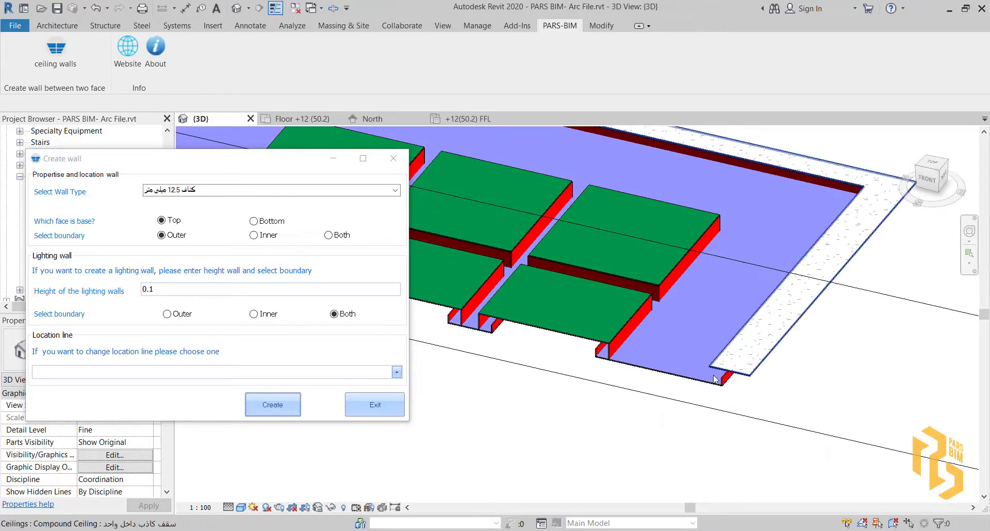
{"action": "scroll", "coordinate": [711, 368], "scroll_direction": "up", "scroll_amount": 4}
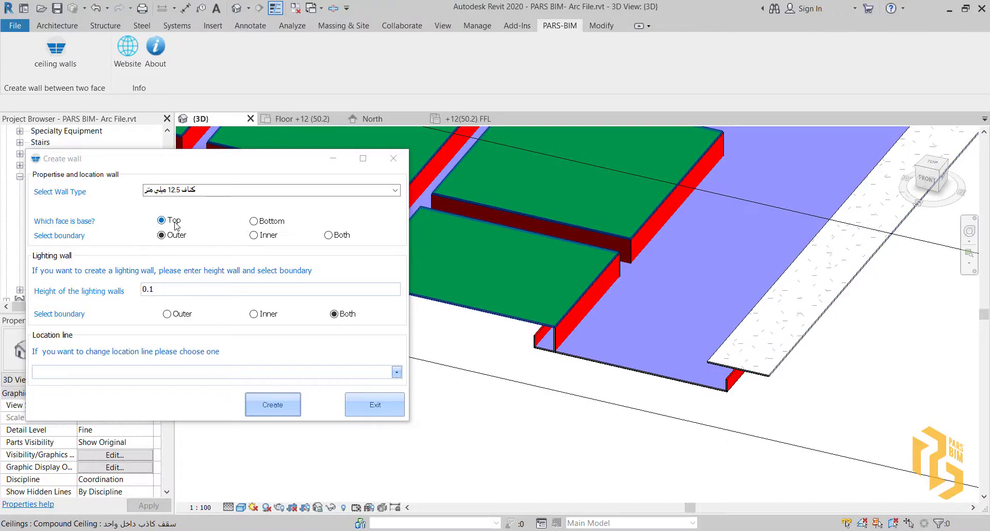
Step: Set the main wall boundary to Inner for the purple and hatched white faces, keeping Top as the base face
{"action": "left_click", "coordinate": [254, 235]}
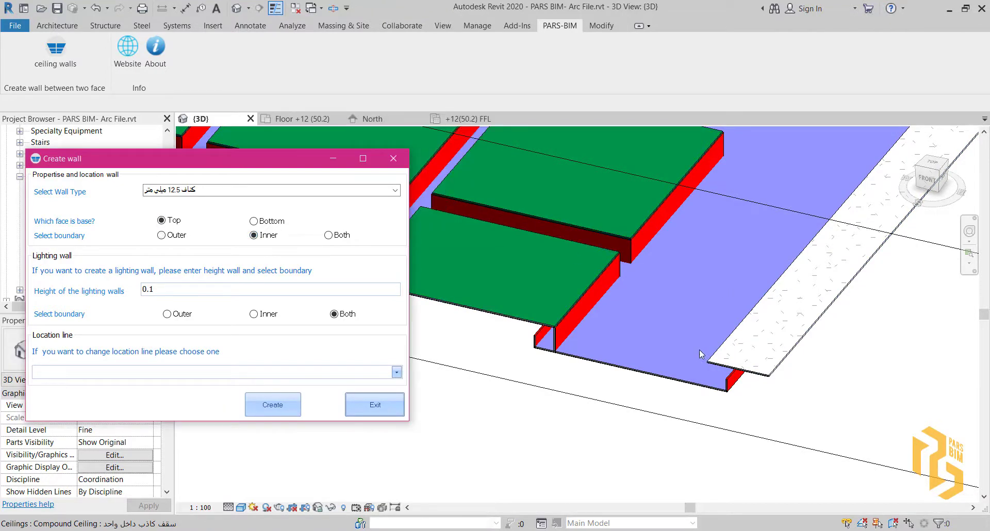
{"action": "scroll", "coordinate": [796, 256], "scroll_direction": "down", "scroll_amount": 3}
{"action": "middle_click_drag", "start_coordinate": [796, 257], "coordinate": [696, 386]}
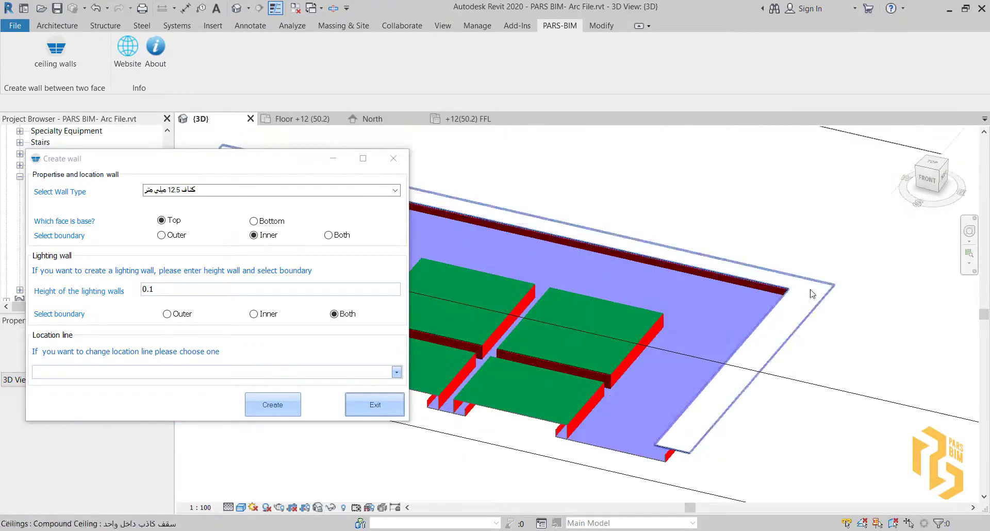
Step: Set the height of the lighting walls to 0 and create the inner main walls between the purple and hatched white ceiling faces
{"action": "middle_click_drag", "start_coordinate": [595, 398], "coordinate": [623, 350]}
{"action": "scroll", "coordinate": [647, 392], "scroll_direction": "up", "scroll_amount": 3}
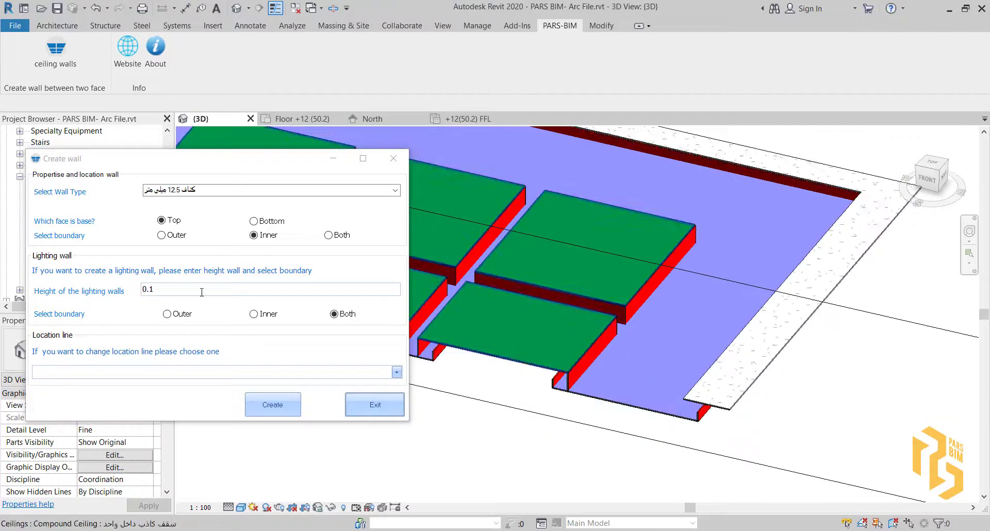
{"action": "left_click", "coordinate": [83, 290]}
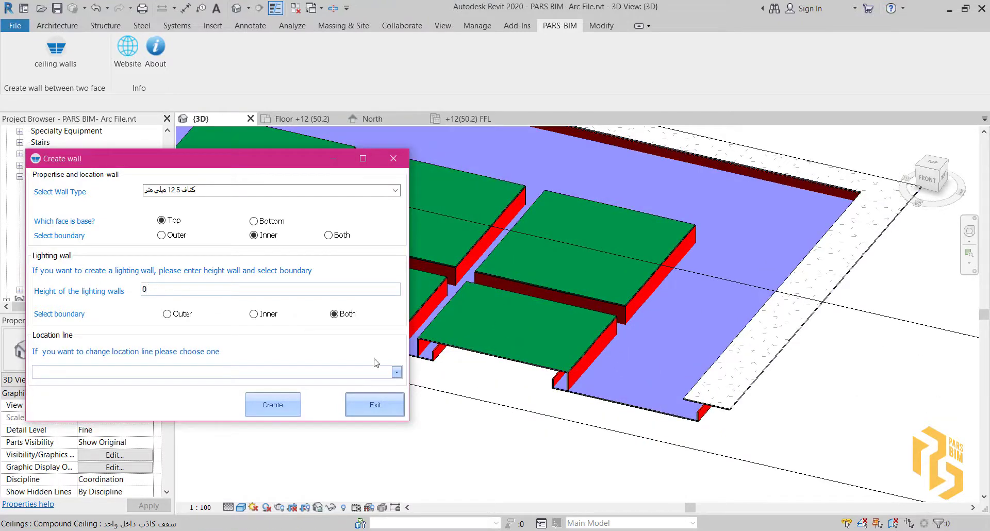
{"action": "left_click", "coordinate": [272, 402]}
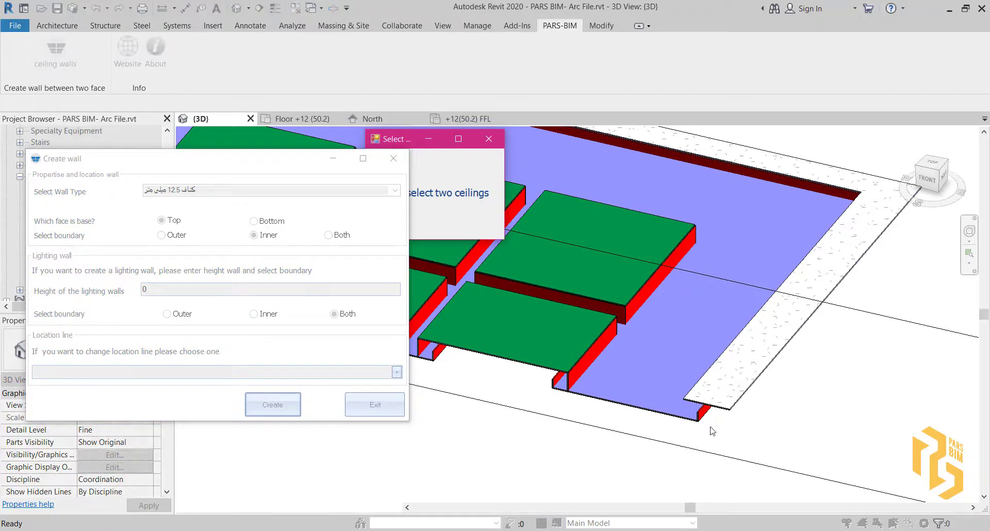
{"action": "left_click_drag", "start_coordinate": [728, 429], "coordinate": [689, 376]}
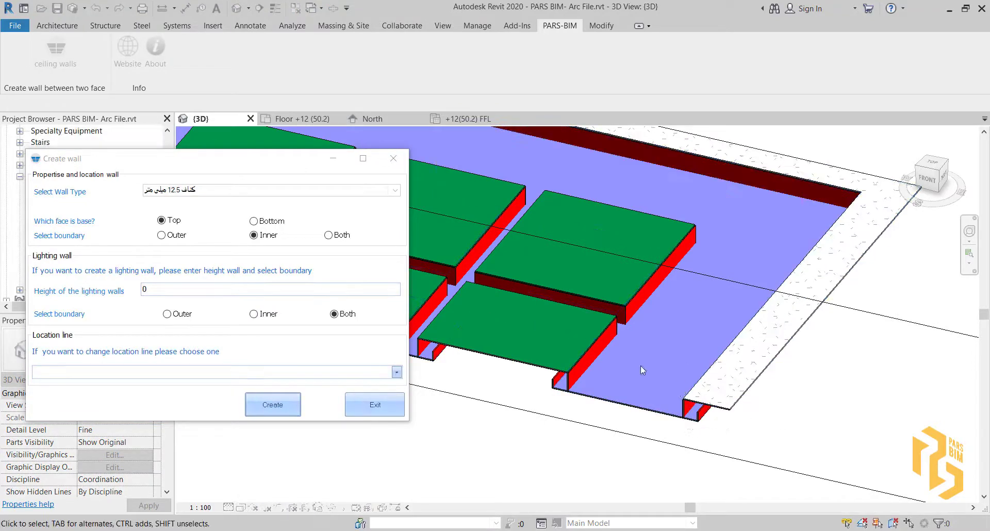
Step: Pull in the front face of the section box to cut through the front row of panels of the nine-panel ceiling
{"action": "scroll", "coordinate": [651, 361], "scroll_direction": "down", "scroll_amount": 4}
{"action": "middle_click_drag", "start_coordinate": [715, 250], "coordinate": [715, 363]}
{"action": "scroll", "coordinate": [714, 363], "scroll_direction": "up", "scroll_amount": 3}
{"action": "scroll", "coordinate": [682, 352], "scroll_direction": "up", "scroll_amount": 2}
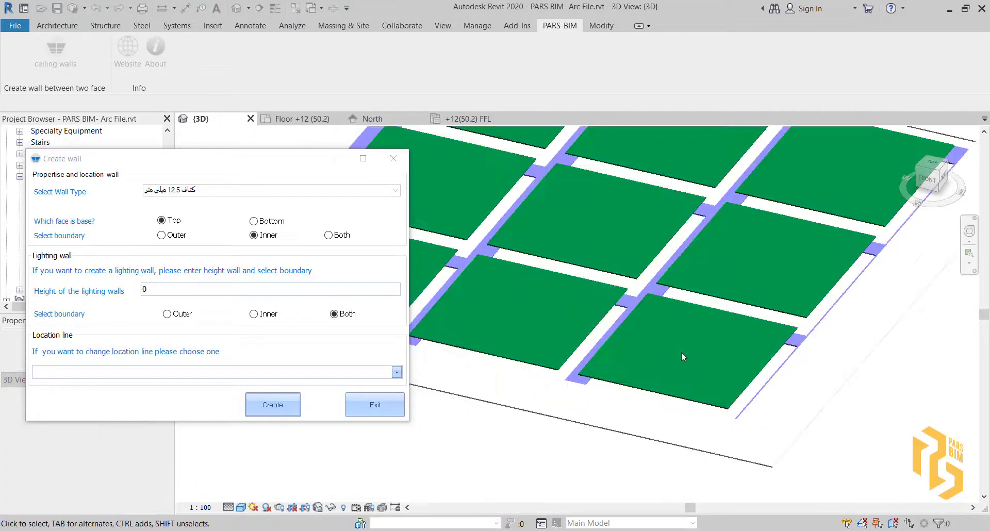
{"action": "scroll", "coordinate": [682, 352], "scroll_direction": "down", "scroll_amount": 6}
{"action": "left_click", "coordinate": [585, 450]}
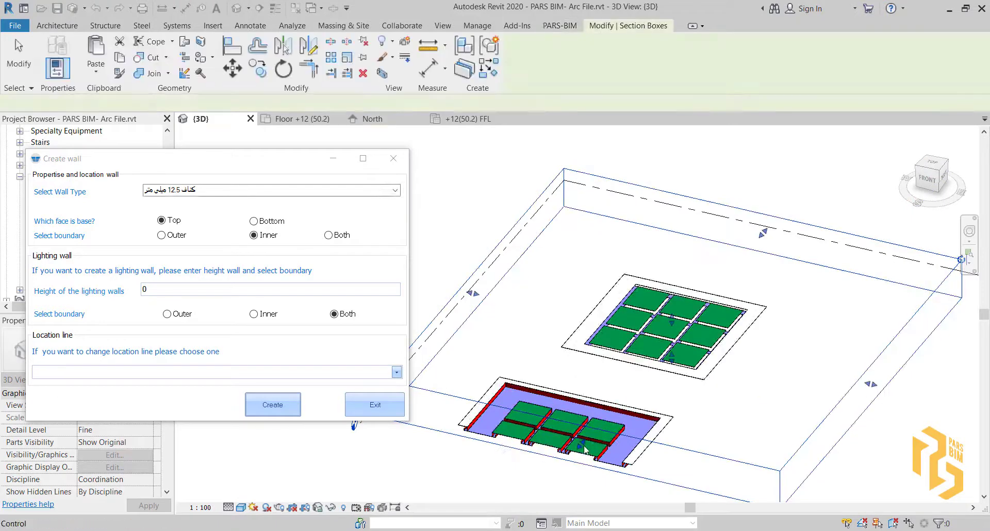
{"action": "left_click_drag", "start_coordinate": [686, 362], "coordinate": [693, 355]}
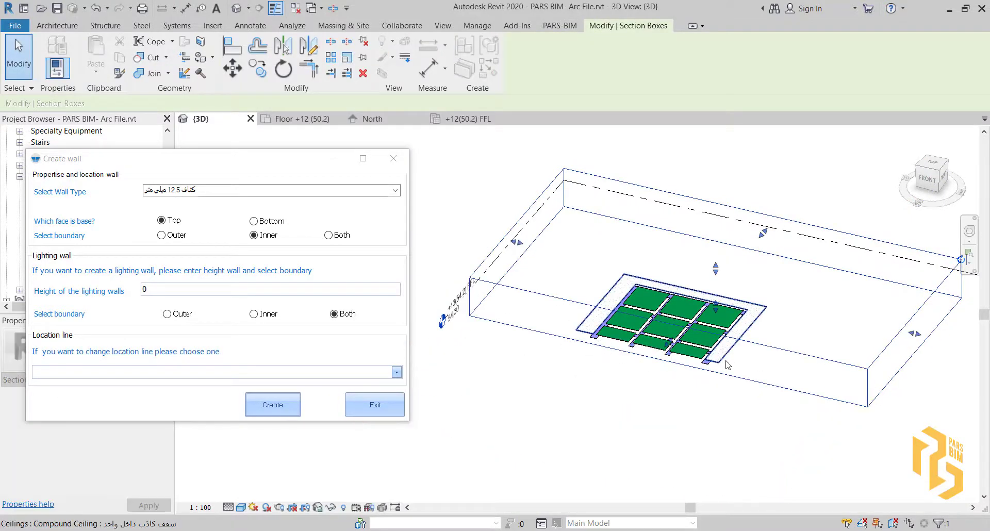
{"action": "scroll", "coordinate": [705, 365], "scroll_direction": "up", "scroll_amount": 3}
{"action": "scroll", "coordinate": [704, 365], "scroll_direction": "up", "scroll_amount": 5}
{"action": "key", "text": "Escape"}
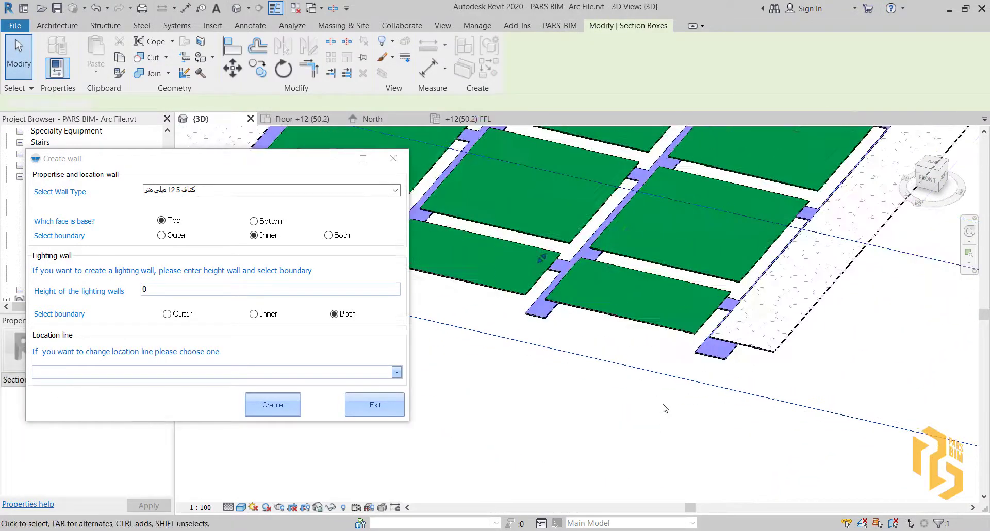
{"action": "scroll", "coordinate": [700, 375], "scroll_direction": "up", "scroll_amount": 5}
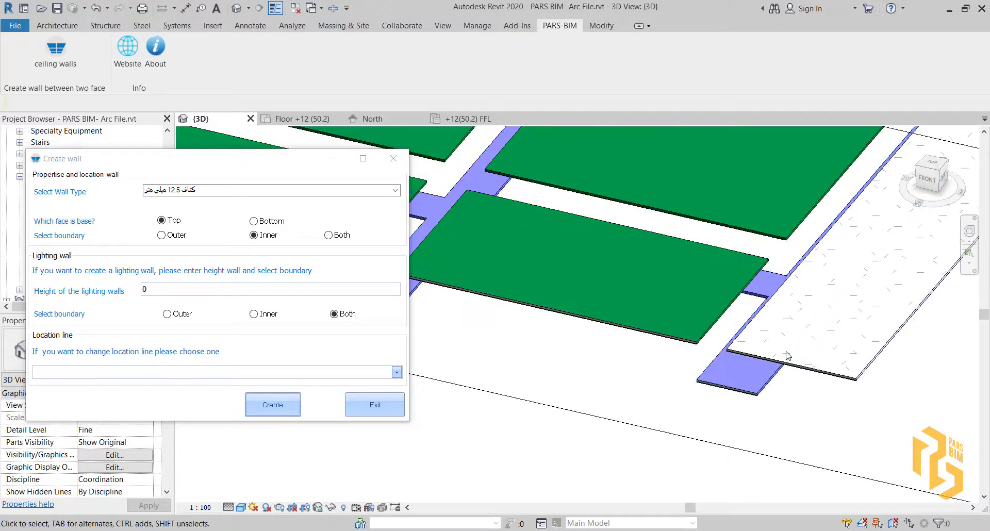
Step: Set the location line of the walls to Finish Face: Exterior
{"action": "scroll", "coordinate": [696, 334], "scroll_direction": "down", "scroll_amount": 4}
{"action": "middle_click_drag", "start_coordinate": [695, 334], "coordinate": [714, 331]}
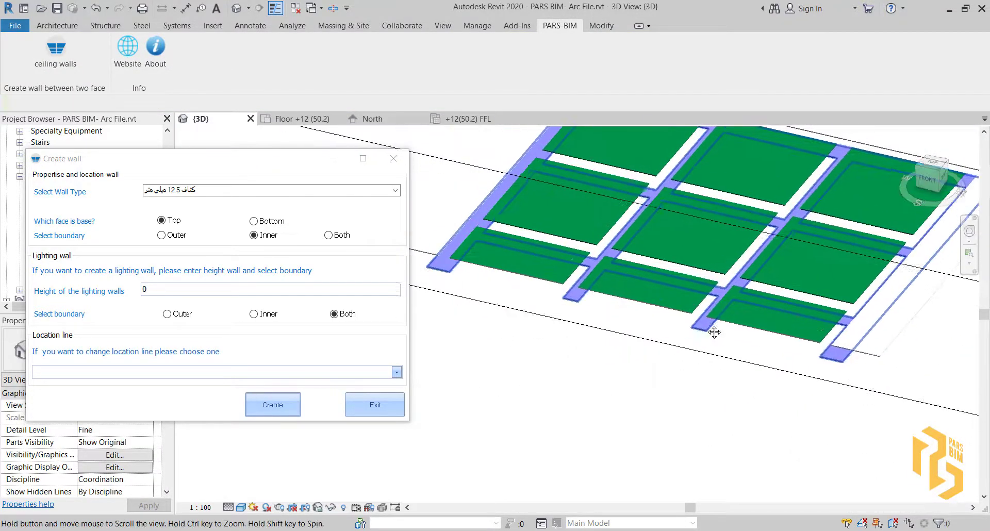
{"action": "left_click", "coordinate": [397, 372]}
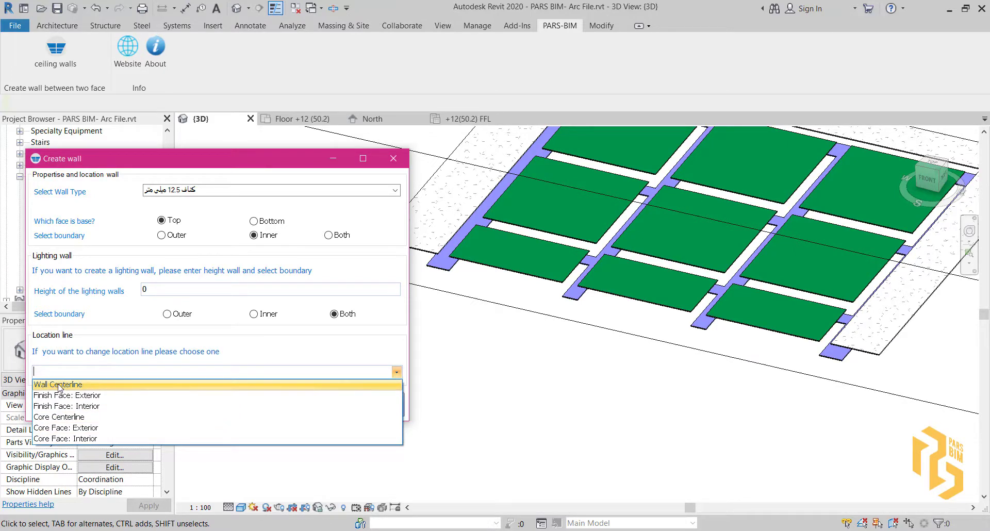
{"action": "left_click", "coordinate": [59, 385]}
{"action": "left_click", "coordinate": [396, 372]}
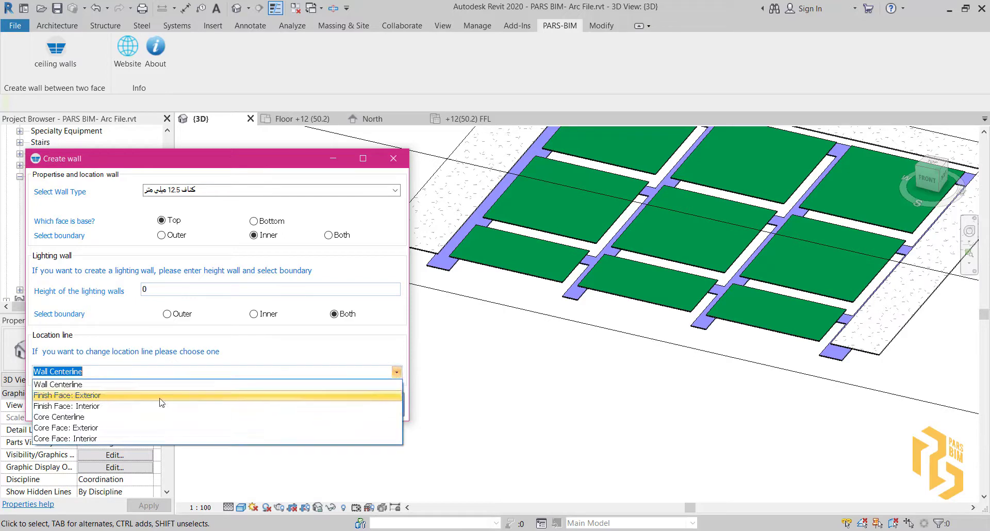
{"action": "left_click", "coordinate": [76, 395]}
{"action": "middle_click_drag", "start_coordinate": [720, 361], "coordinate": [751, 318]}
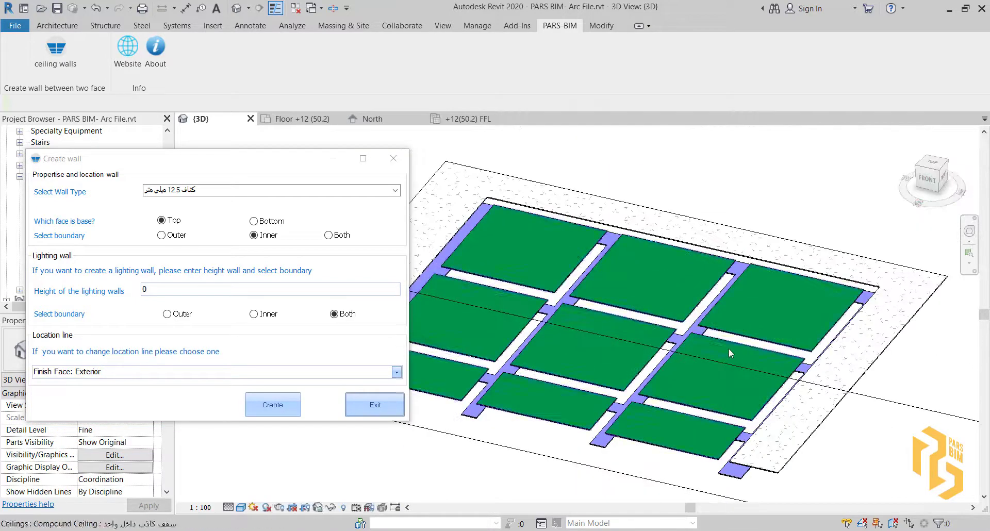
{"action": "middle_click_drag", "start_coordinate": [729, 348], "coordinate": [745, 312]}
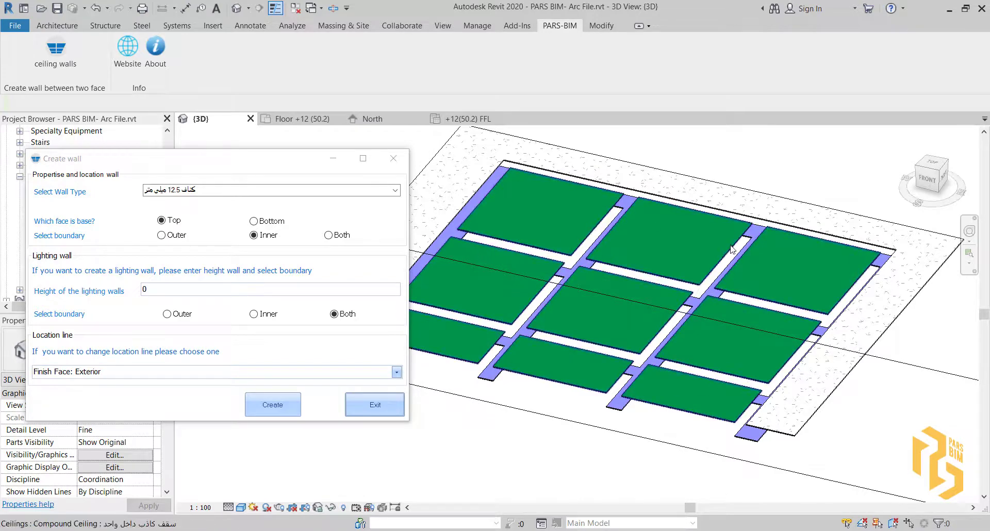
Step: Keep Top as the base face, set the main and lighting boundaries to Outer, and the height of the lighting walls to 0.1
{"action": "left_click", "coordinate": [171, 224]}
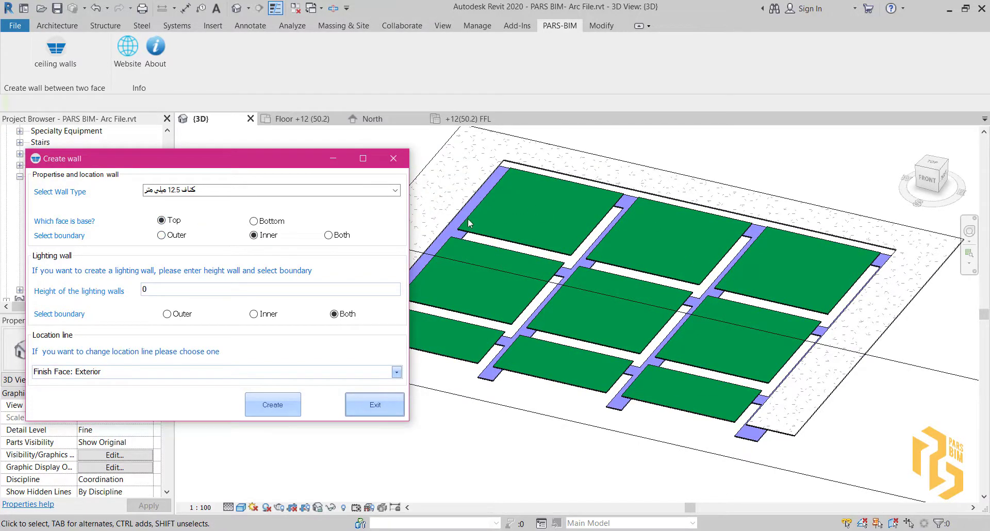
{"action": "left_click", "coordinate": [172, 236]}
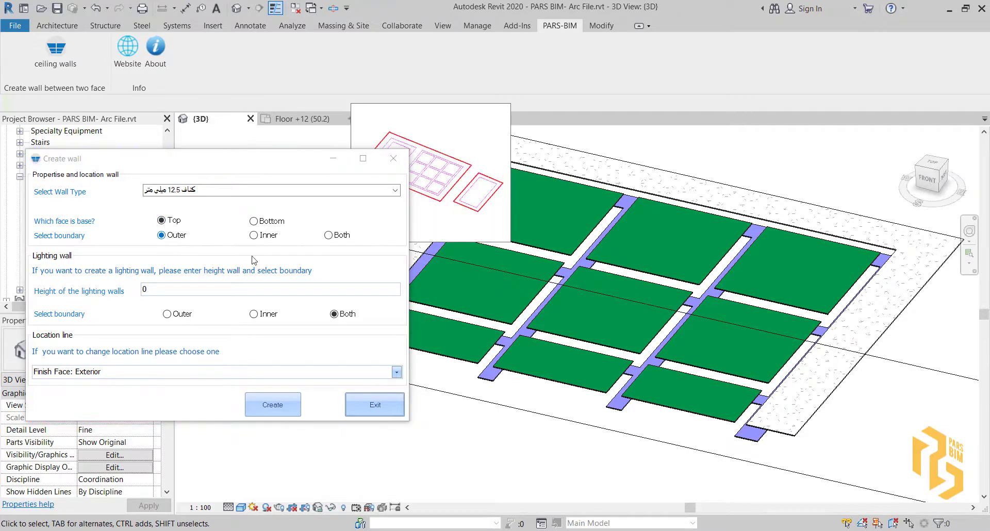
{"action": "double_click", "coordinate": [148, 292]}
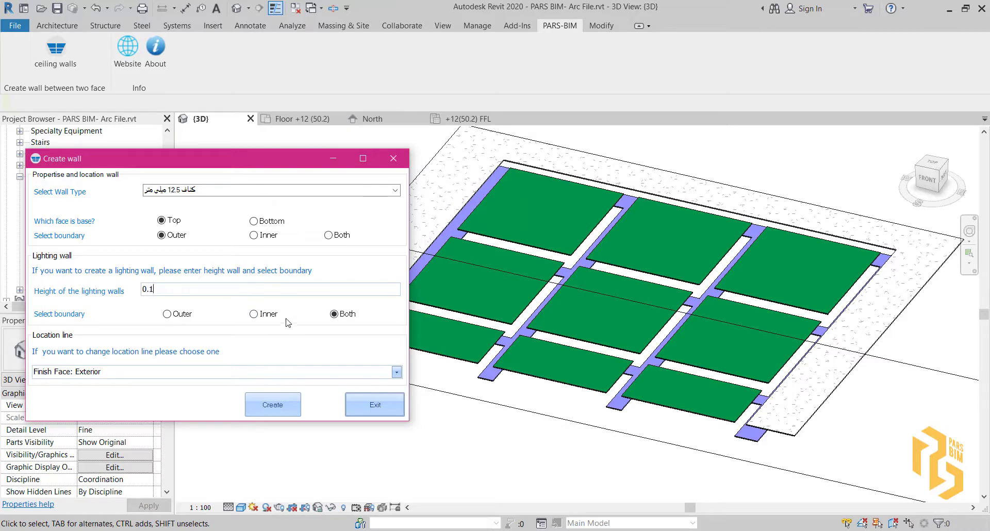
{"action": "mouse_move", "coordinate": [277, 308]}
{"action": "mouse_move", "coordinate": [181, 318]}
Step: Create the main and lighting walls between the green and purple faces of the nine-panel ceiling, and inspect the cut end
{"action": "left_click", "coordinate": [268, 410]}
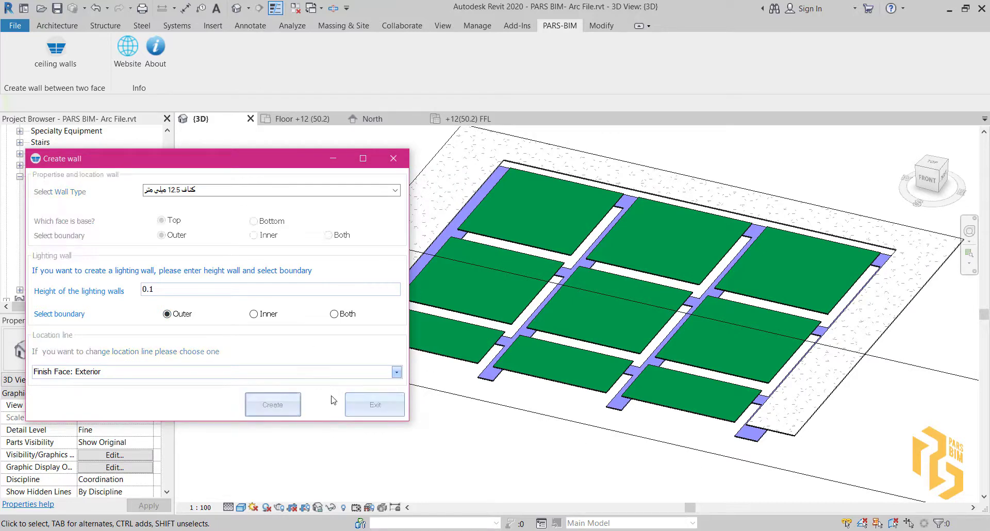
{"action": "left_click_drag", "start_coordinate": [641, 420], "coordinate": [597, 370]}
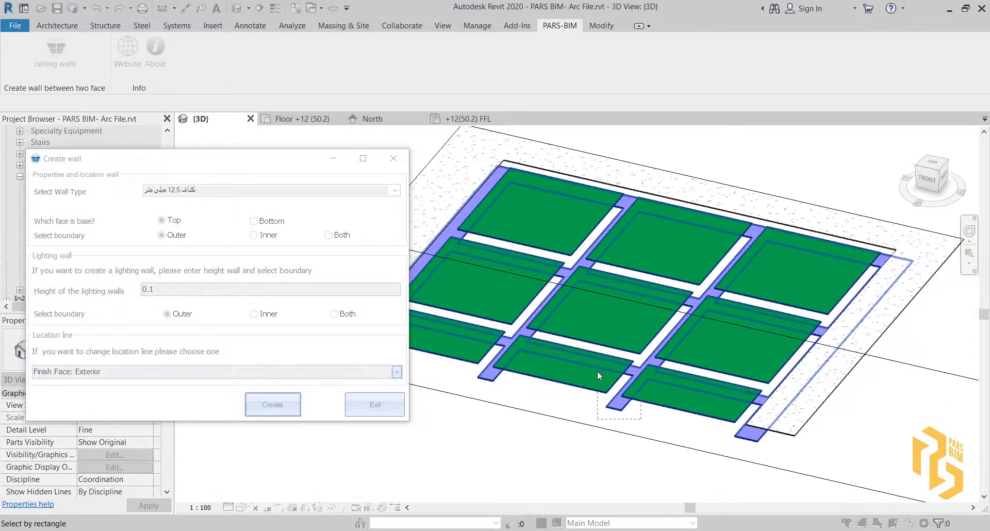
{"action": "left_click", "coordinate": [702, 419]}
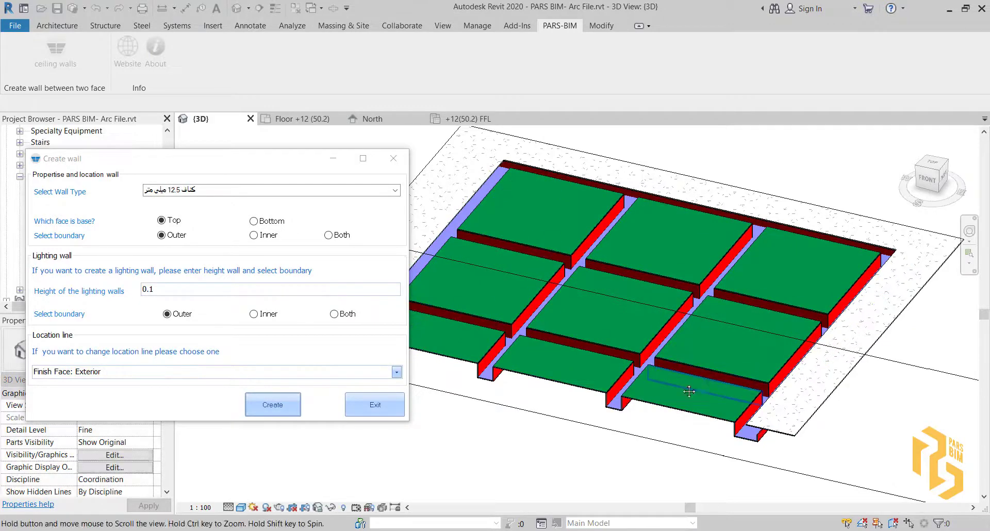
{"action": "scroll", "coordinate": [709, 427], "scroll_direction": "up", "scroll_amount": 3}
{"action": "scroll", "coordinate": [711, 430], "scroll_direction": "up", "scroll_amount": 2}
{"action": "scroll", "coordinate": [657, 397], "scroll_direction": "up", "scroll_amount": 4}
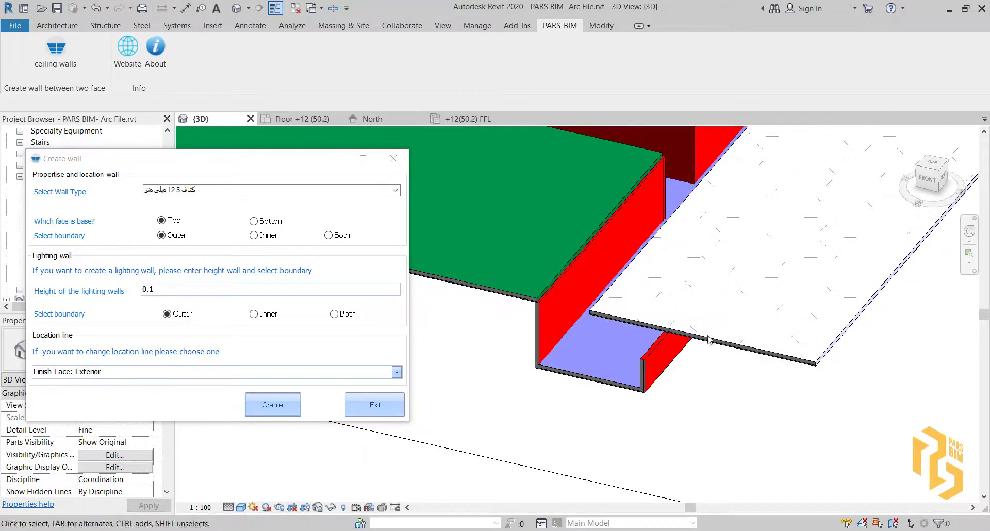
Step: Create main walls between the purple and hatched white faces with the main boundary at Inner and lighting wall height 0
{"action": "left_click", "coordinate": [256, 239]}
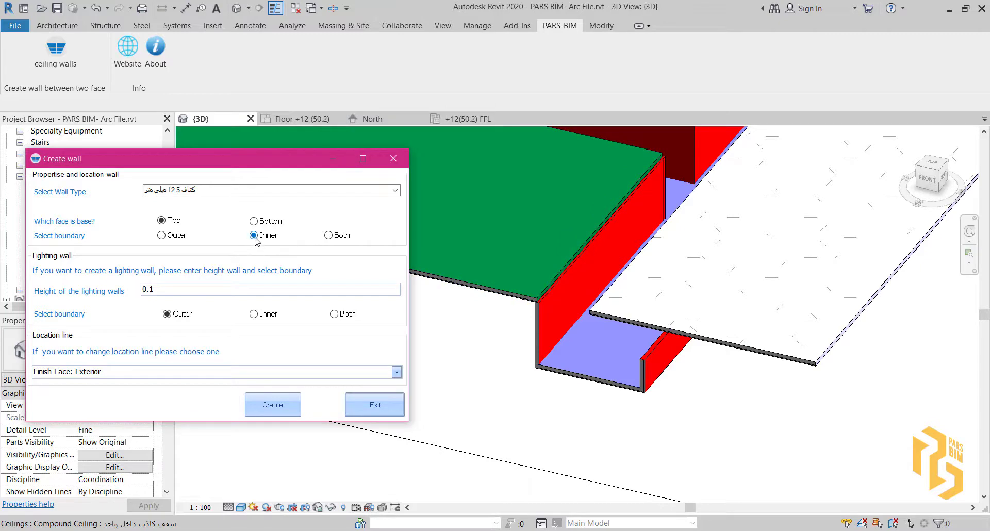
{"action": "left_click_drag", "start_coordinate": [181, 289], "coordinate": [35, 280]}
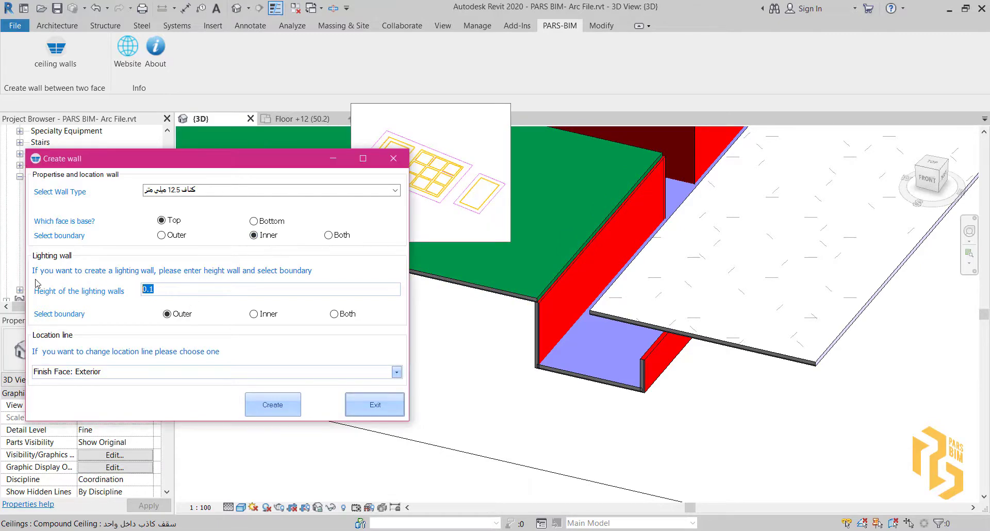
{"action": "type", "text": "0"}
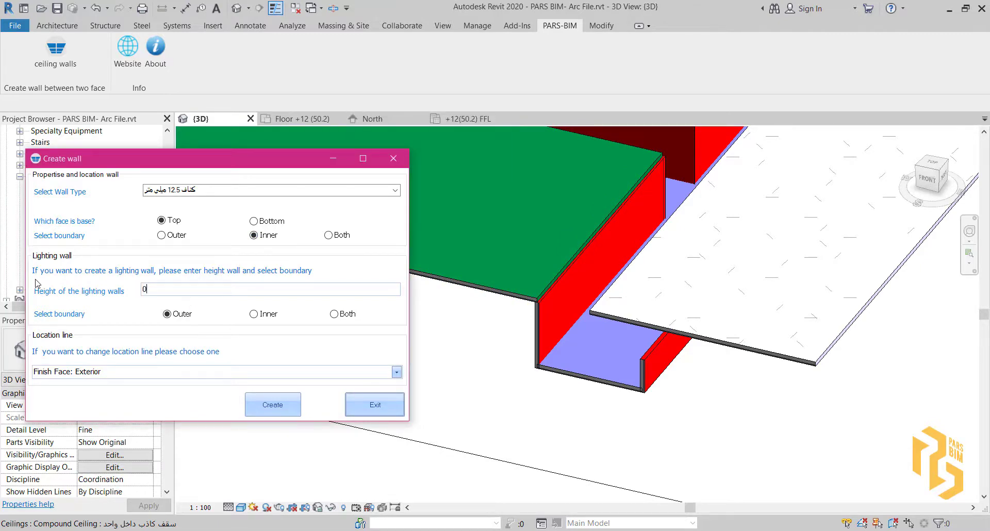
{"action": "left_click", "coordinate": [273, 414]}
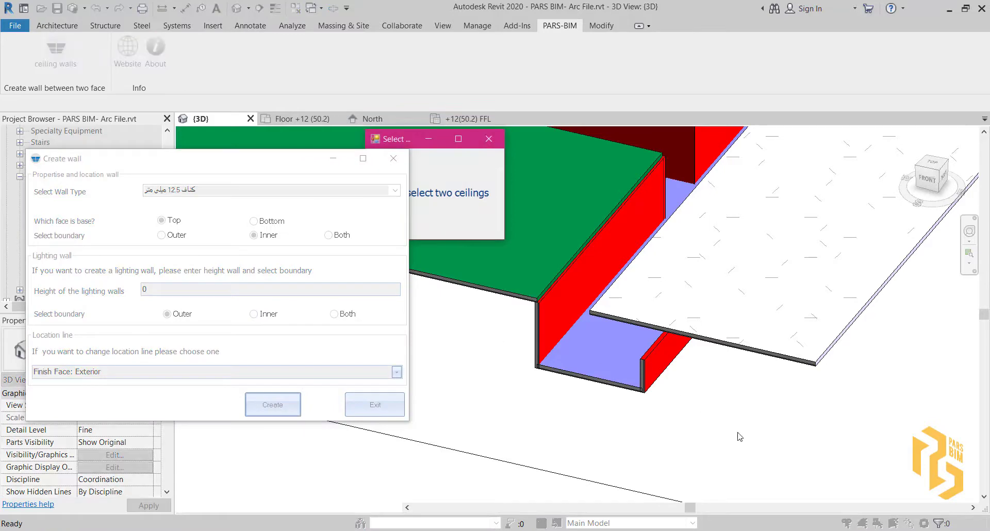
{"action": "left_click_drag", "start_coordinate": [730, 427], "coordinate": [637, 302]}
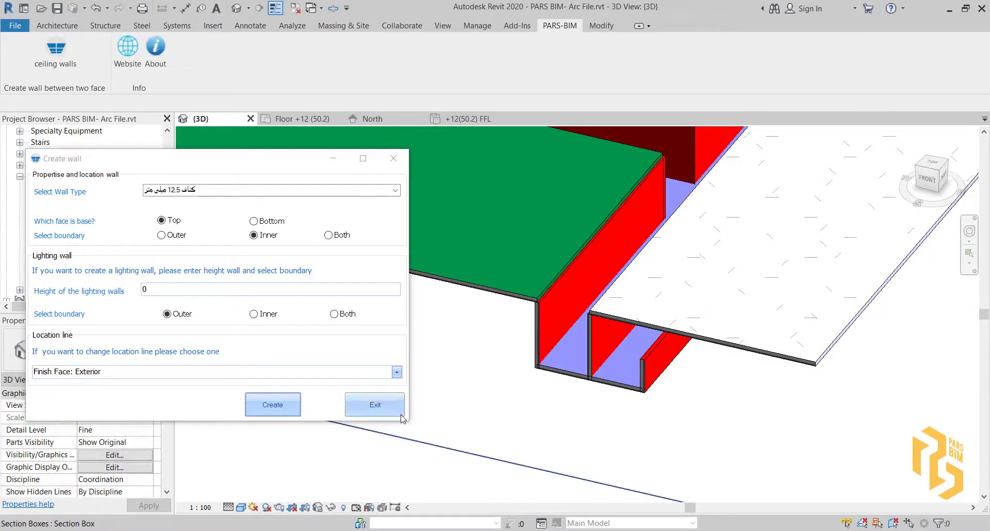